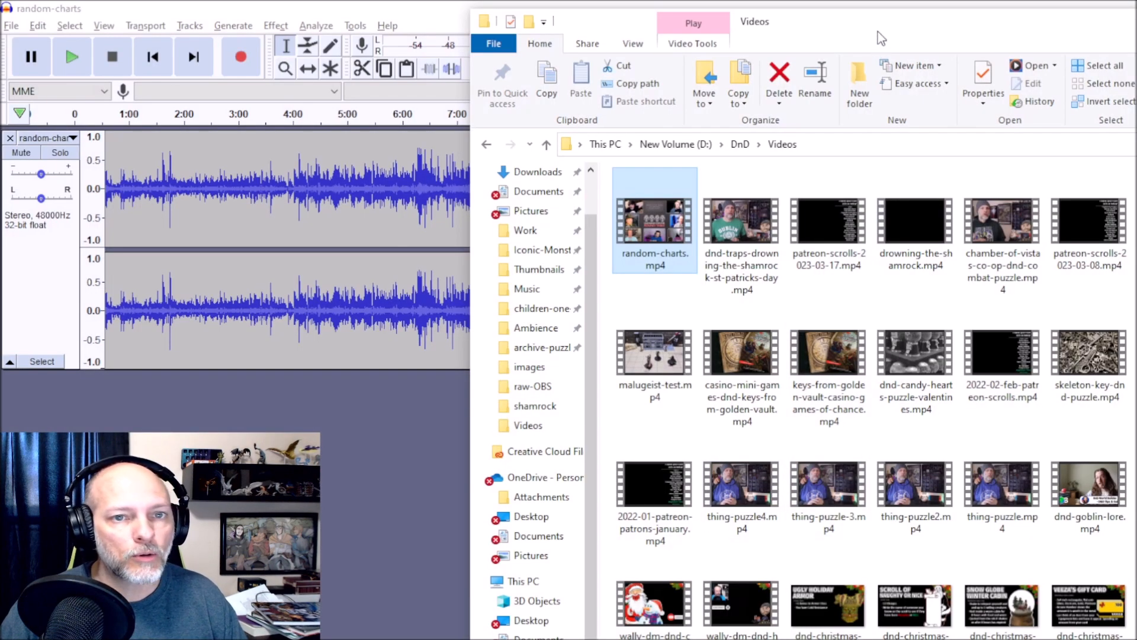
Step: Move the Videos folder window aside, then minimize it to reveal the full random-charts audio track
{"action": "left_click_drag", "start_coordinate": [879, 38], "coordinate": [1134, 46]}
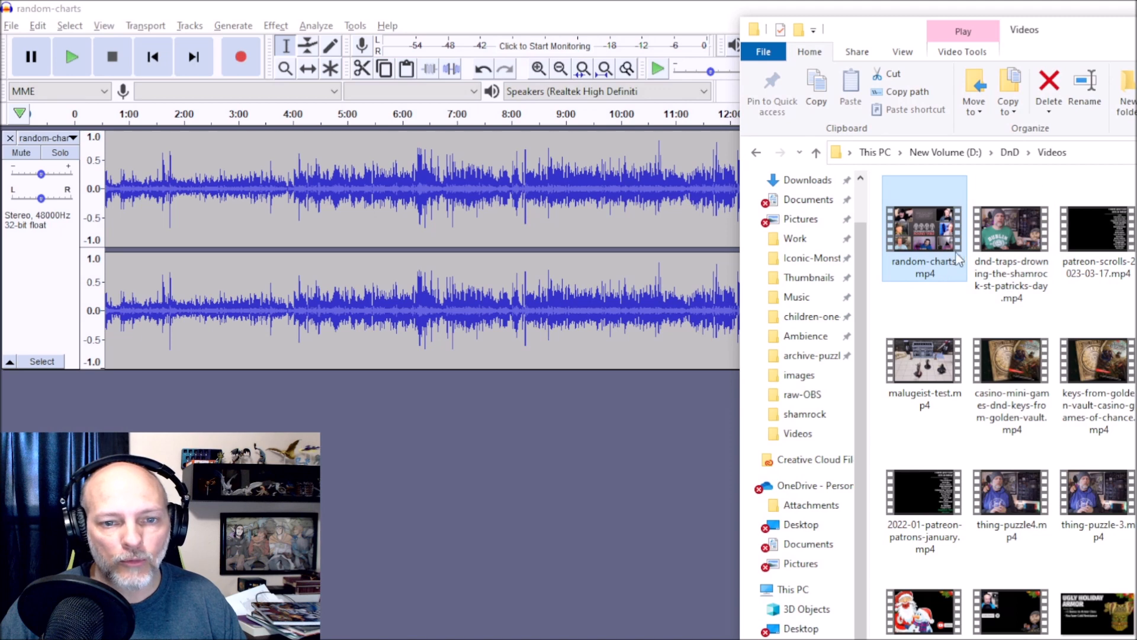
{"action": "mouse_move", "coordinate": [934, 240]}
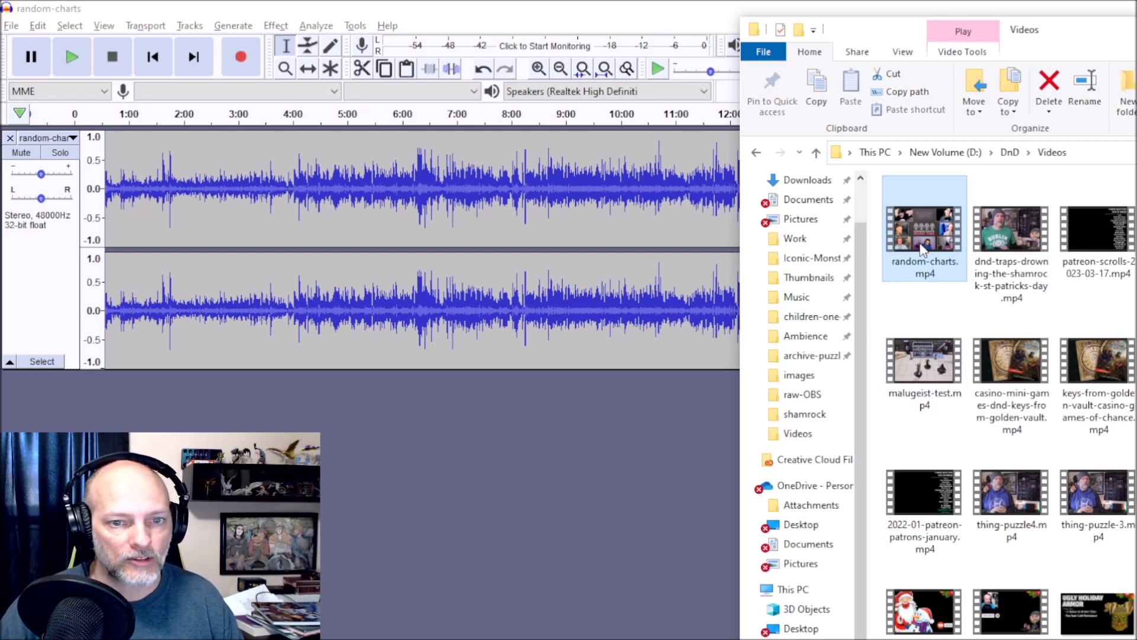
{"action": "left_click_drag", "start_coordinate": [1096, 30], "coordinate": [851, 45]}
{"action": "key", "text": "super+Down"}
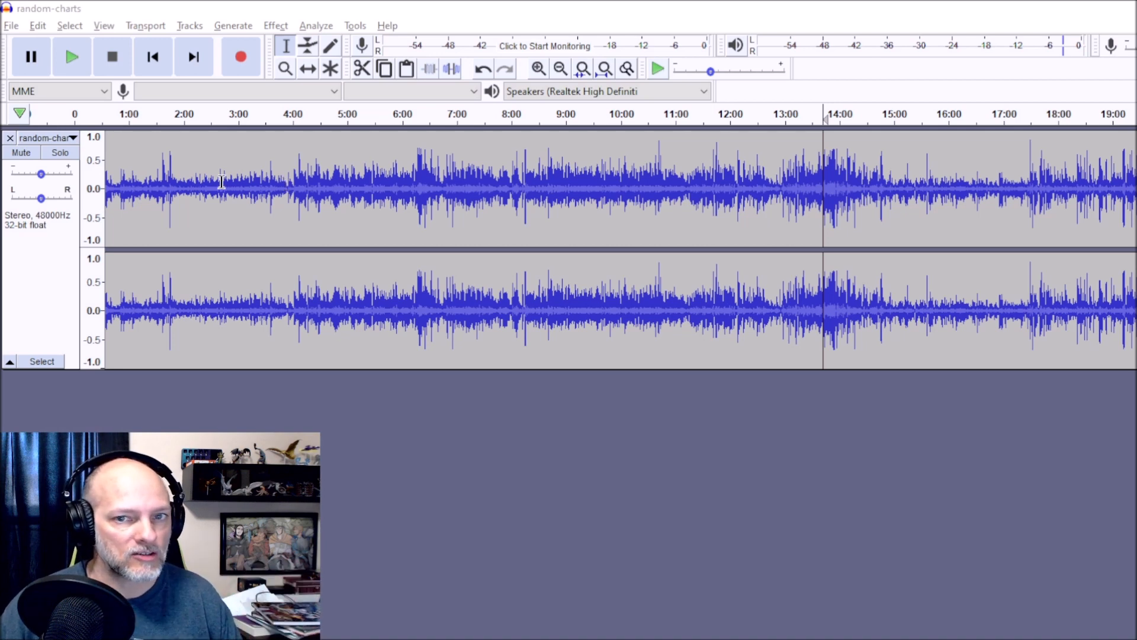
Step: Compare the quiet and loud passages of the waveform at about 2:10, 5:50, 6:15, 13:50 and 15:50
{"action": "left_click", "coordinate": [192, 186]}
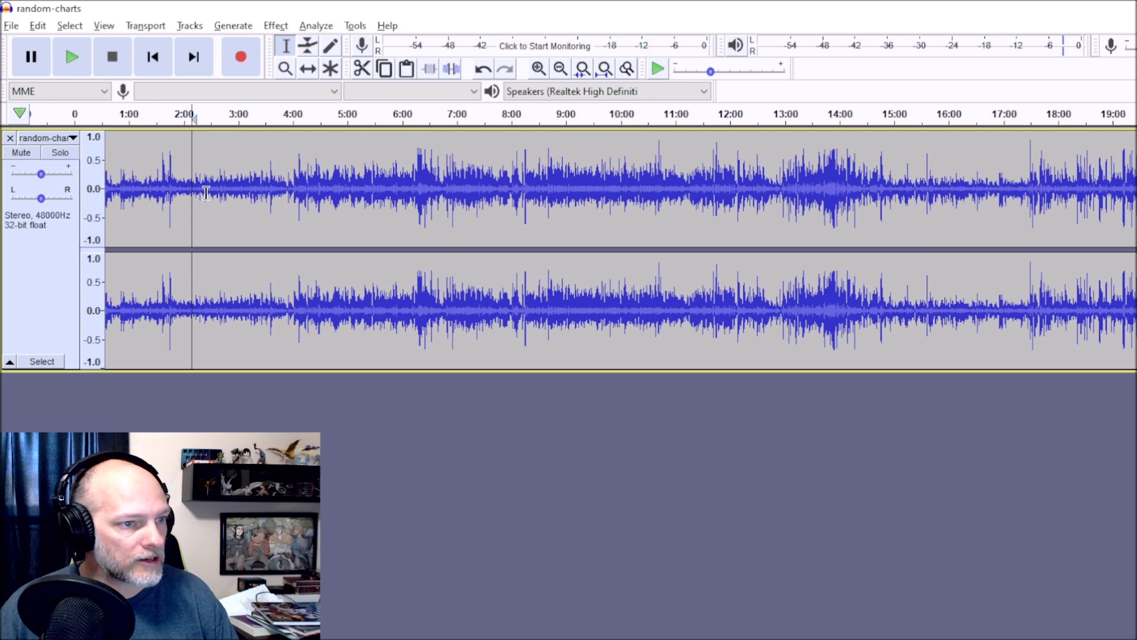
{"action": "left_click", "coordinate": [392, 188]}
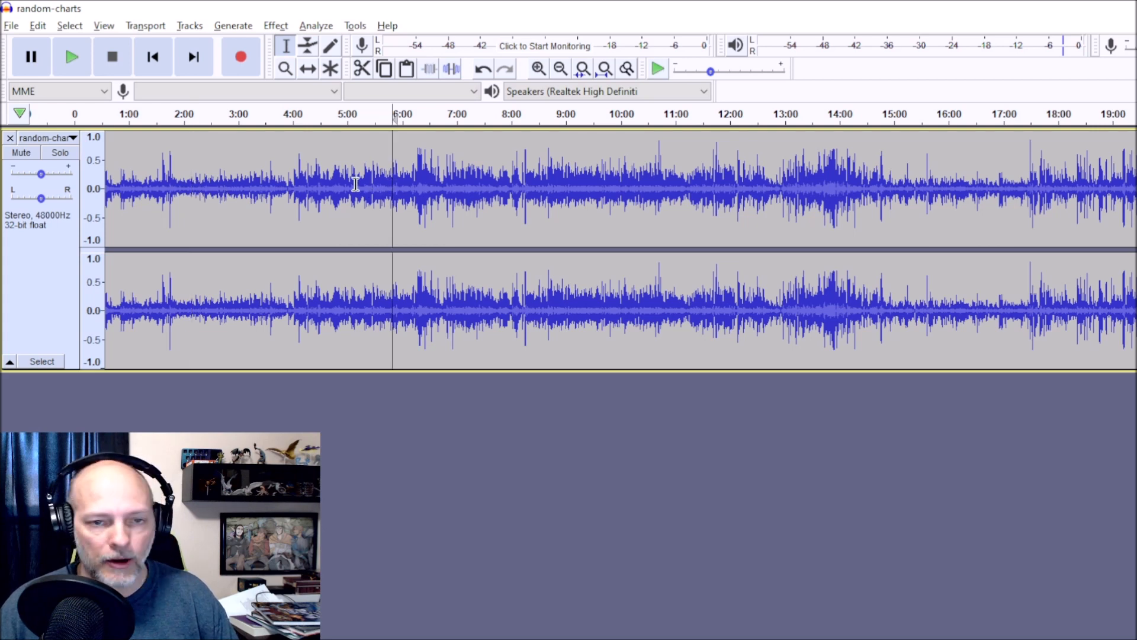
{"action": "left_click", "coordinate": [418, 184]}
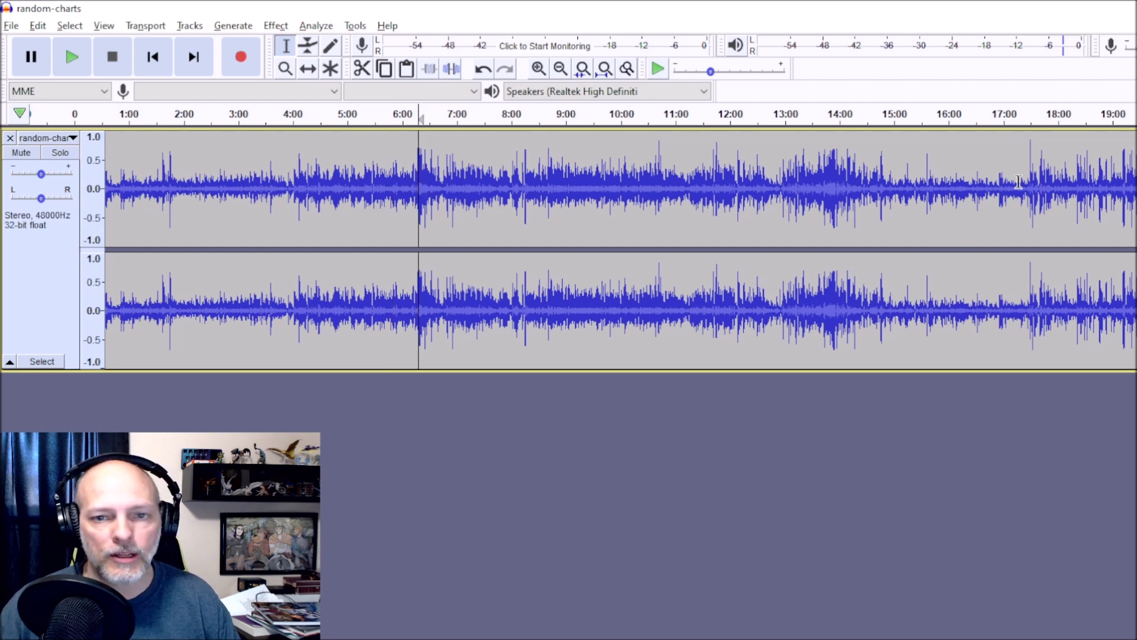
{"action": "left_click", "coordinate": [829, 171]}
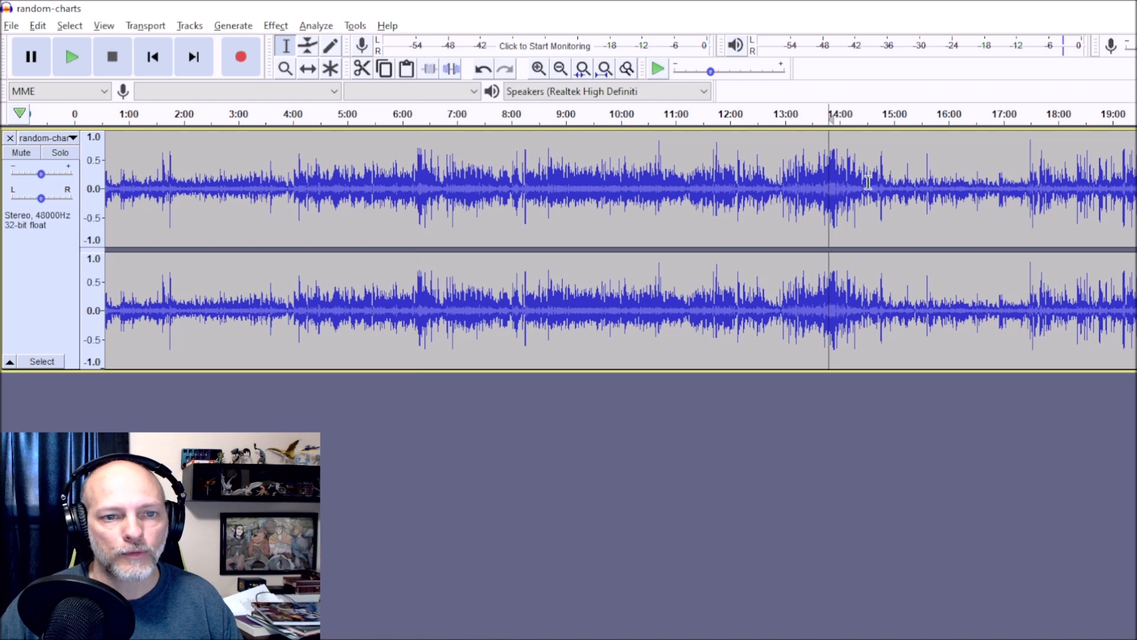
{"action": "left_click", "coordinate": [940, 186]}
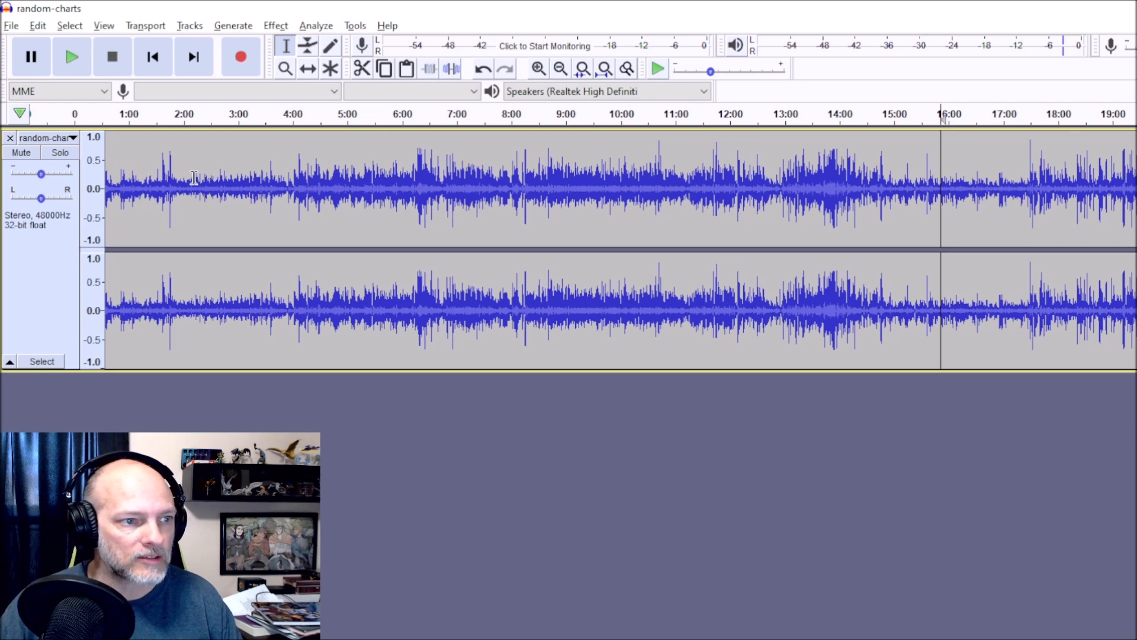
Step: Play the quiet passage from about 1:55 twice to check its playback level, stopping after each listen
{"action": "left_click", "coordinate": [179, 175]}
{"action": "left_click", "coordinate": [72, 57]}
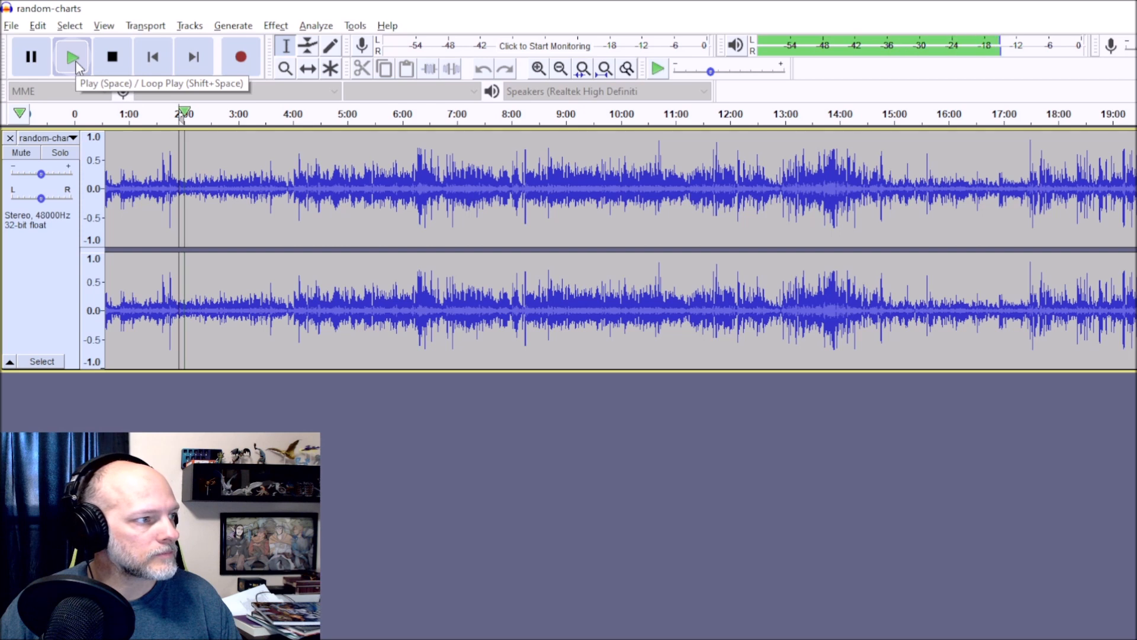
{"action": "left_click", "coordinate": [111, 65]}
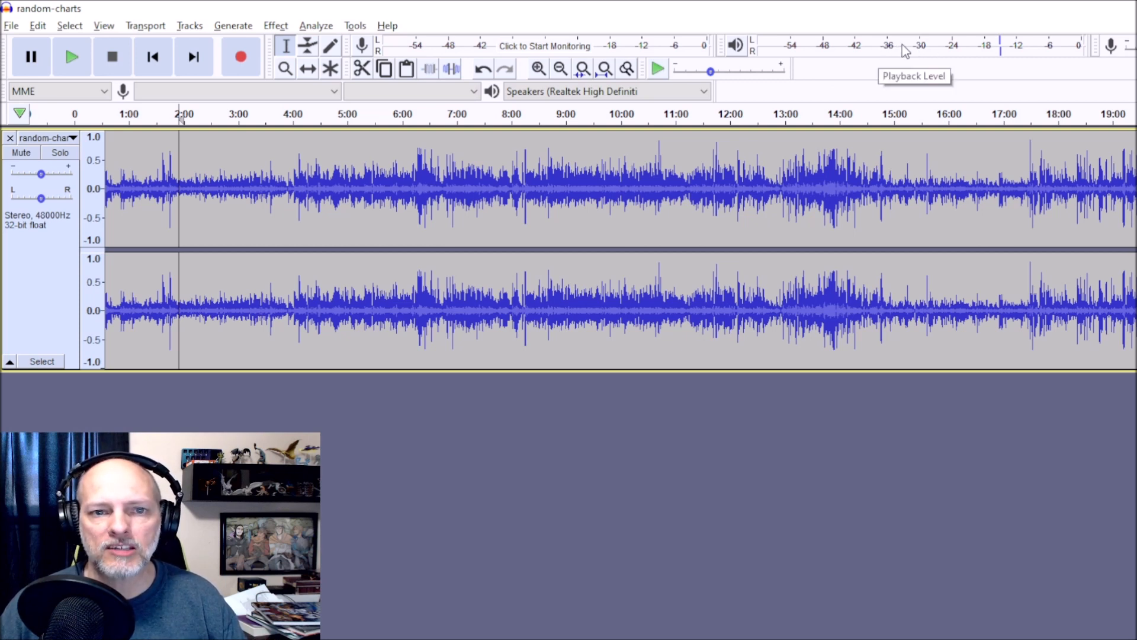
{"action": "left_click", "coordinate": [72, 57]}
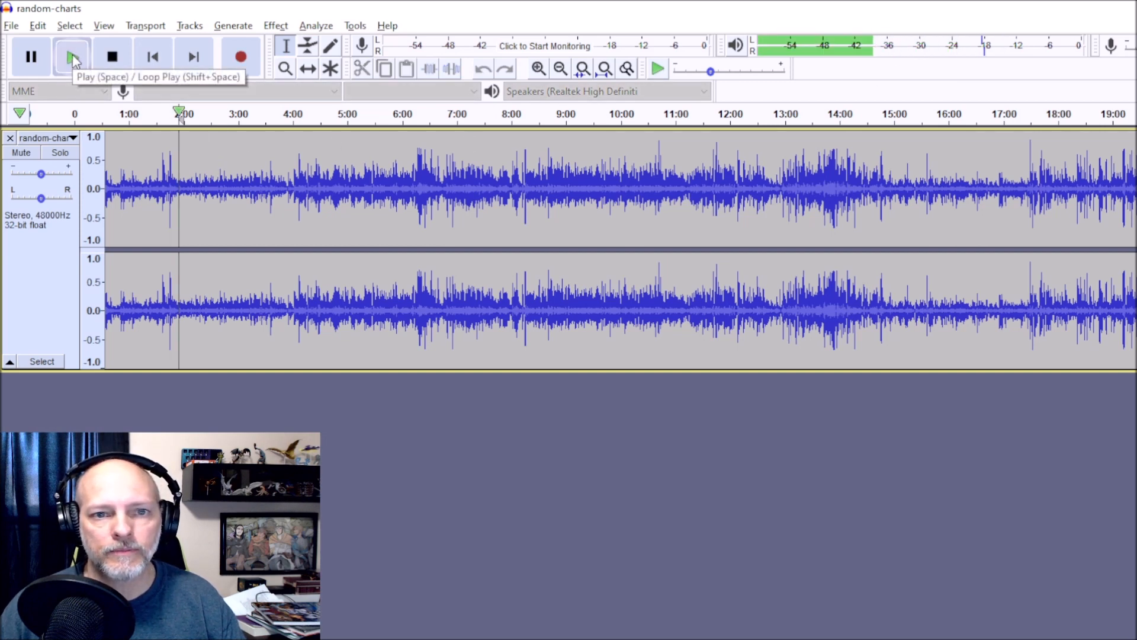
{"action": "left_click", "coordinate": [111, 61]}
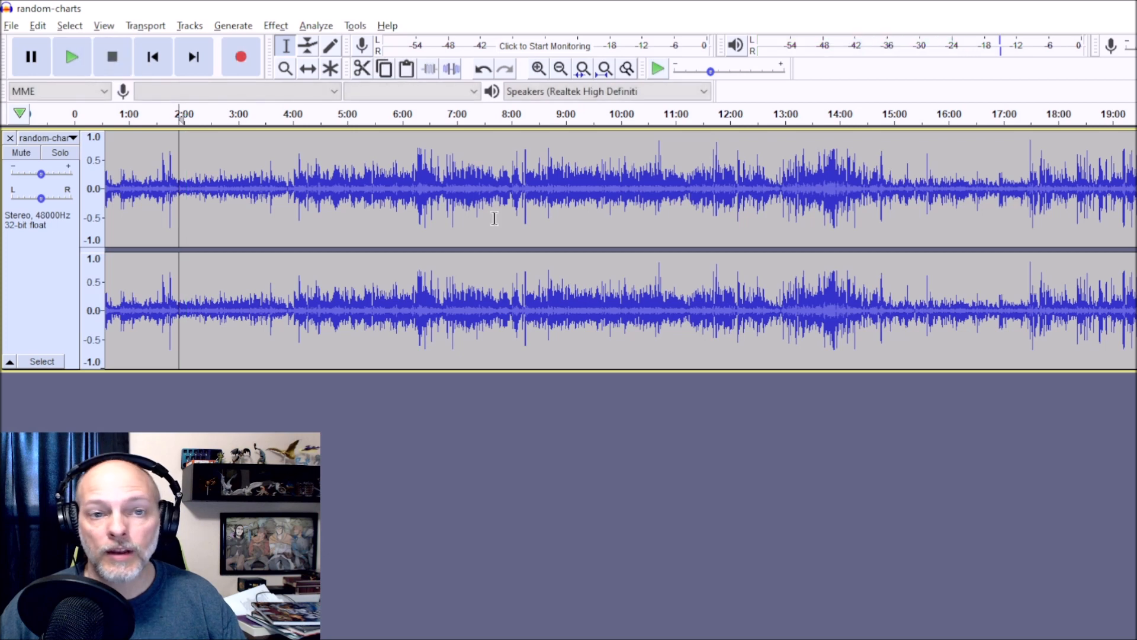
Step: Play the loud passage starting just before the peak at about 6:15 to check its level, then stop
{"action": "left_click", "coordinate": [420, 165]}
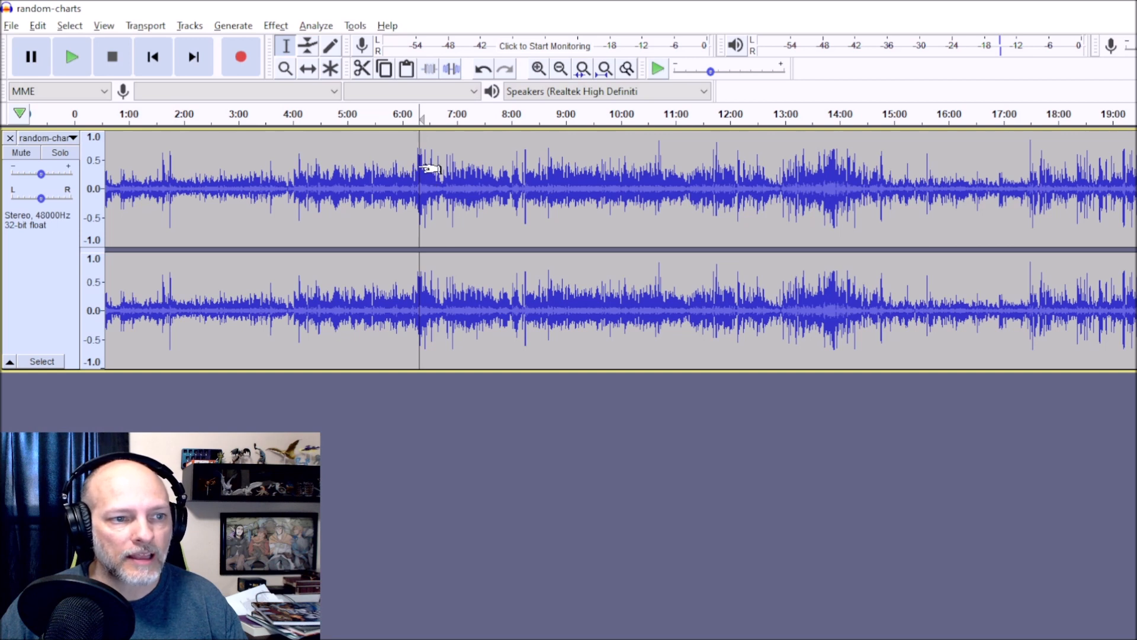
{"action": "left_click", "coordinate": [412, 164]}
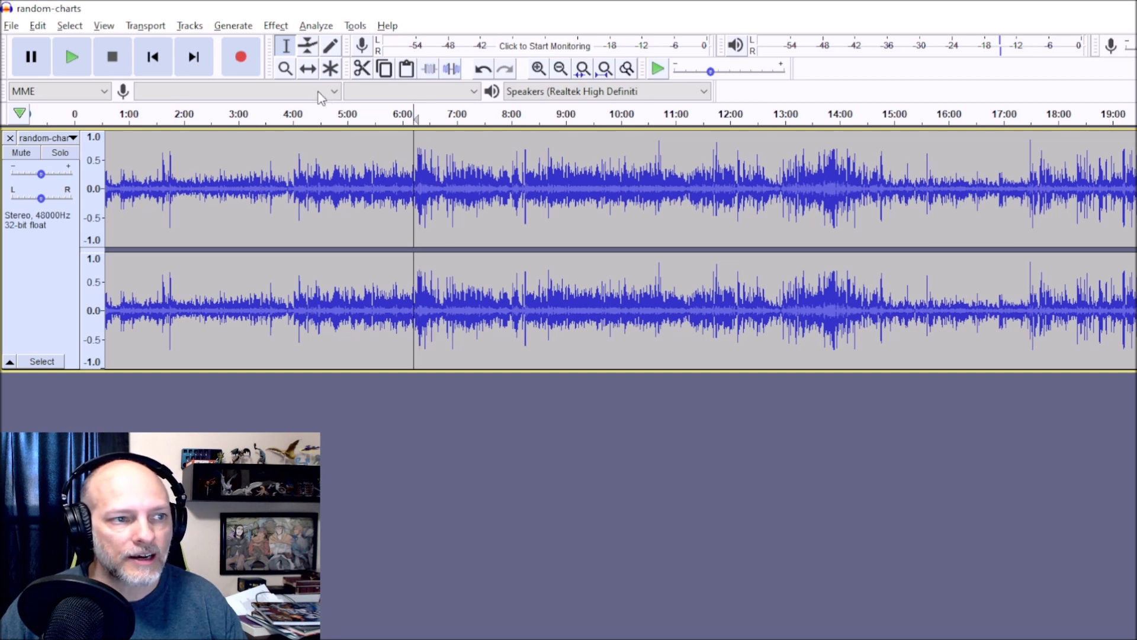
{"action": "left_click", "coordinate": [68, 55]}
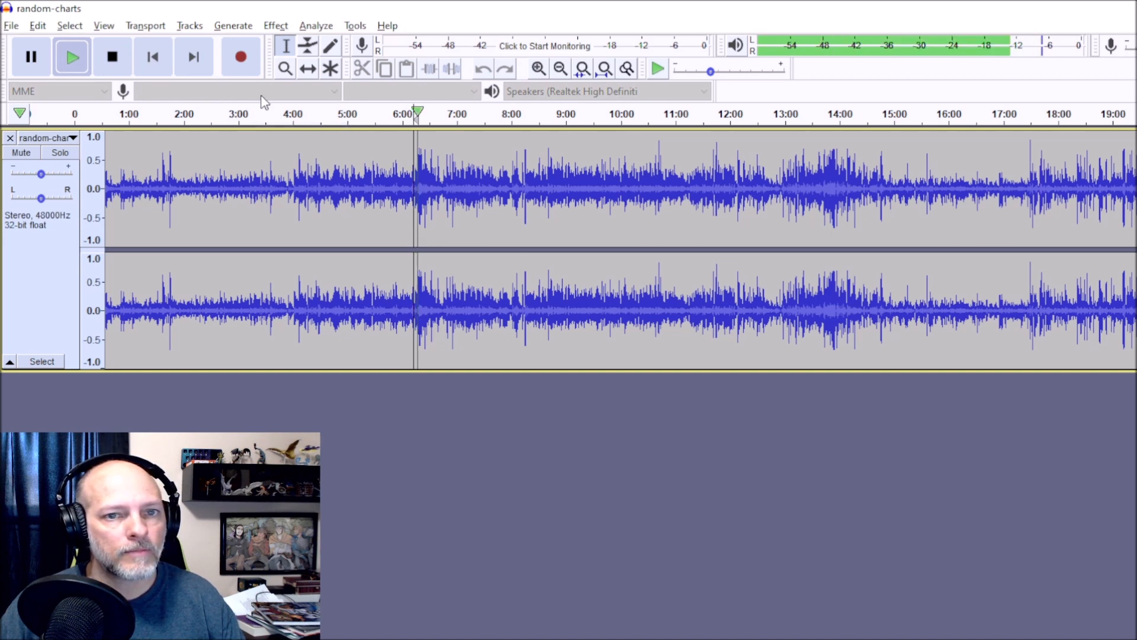
{"action": "left_click", "coordinate": [112, 58]}
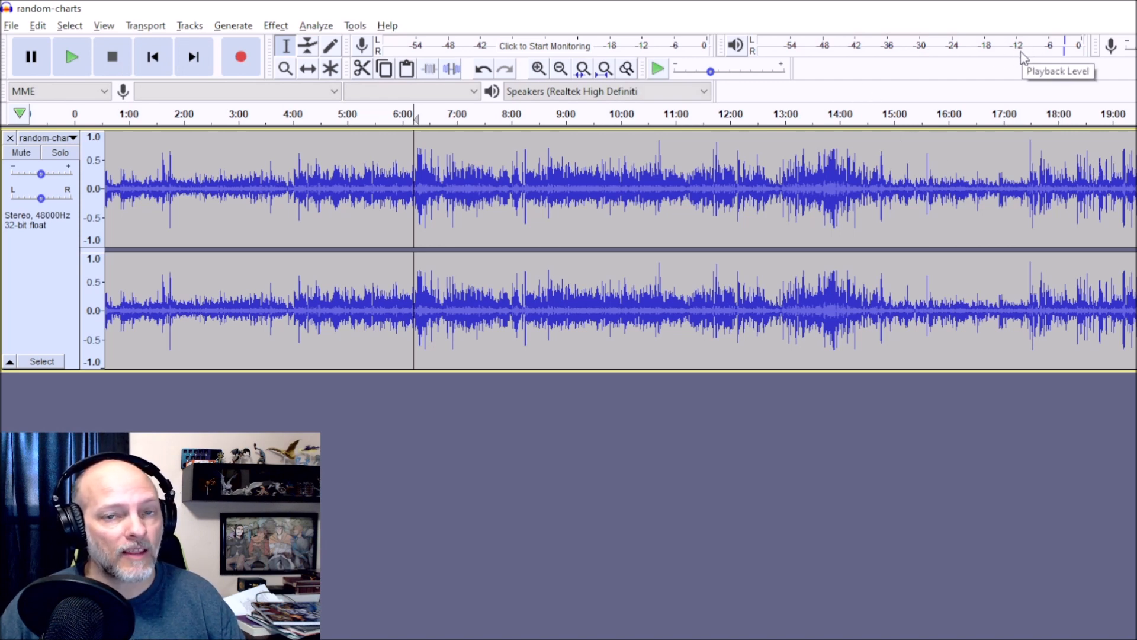
Step: Play the loud section from about 13:50 to check its playback level, then stop
{"action": "left_click", "coordinate": [830, 166]}
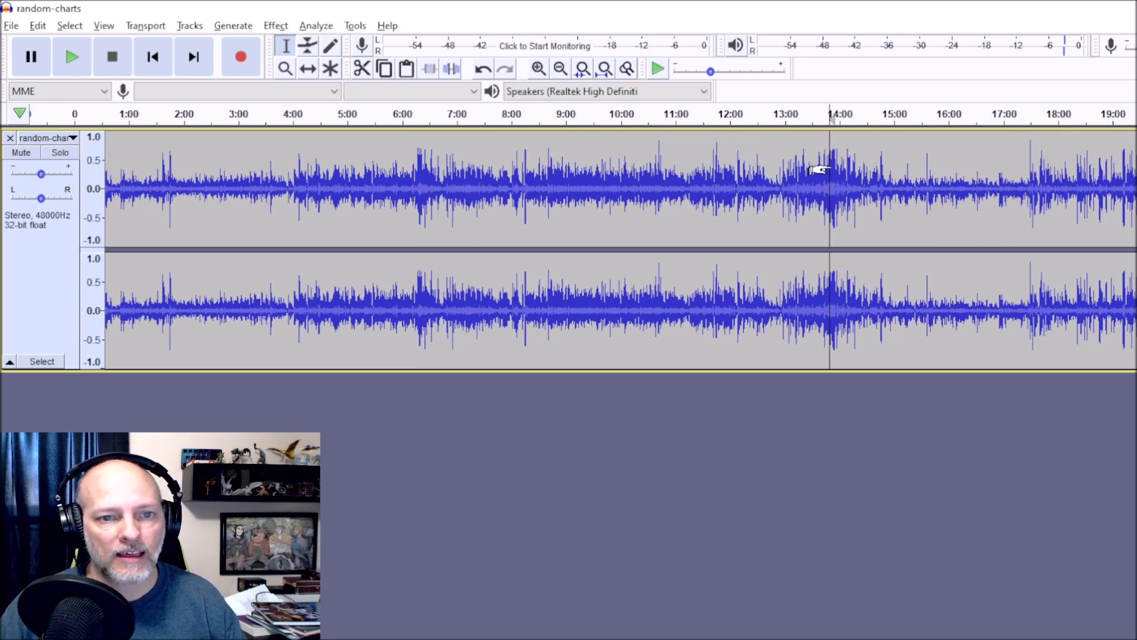
{"action": "left_click", "coordinate": [72, 58]}
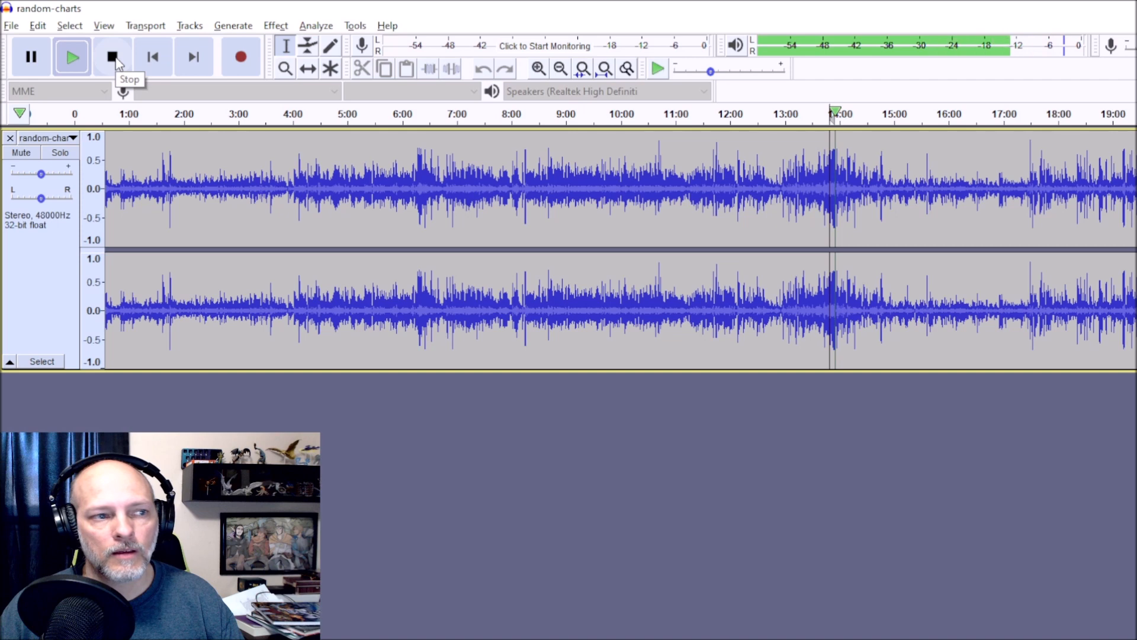
{"action": "left_click", "coordinate": [116, 59]}
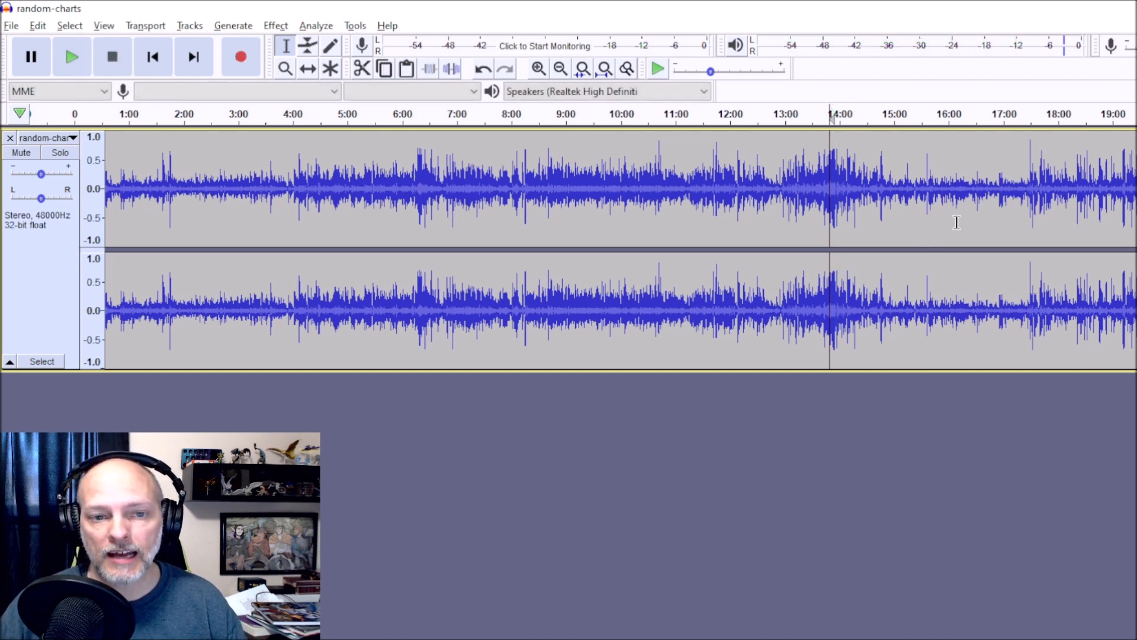
Step: Play the quieter section from about 16:05 to check its playback level, then stop
{"action": "left_click", "coordinate": [955, 188]}
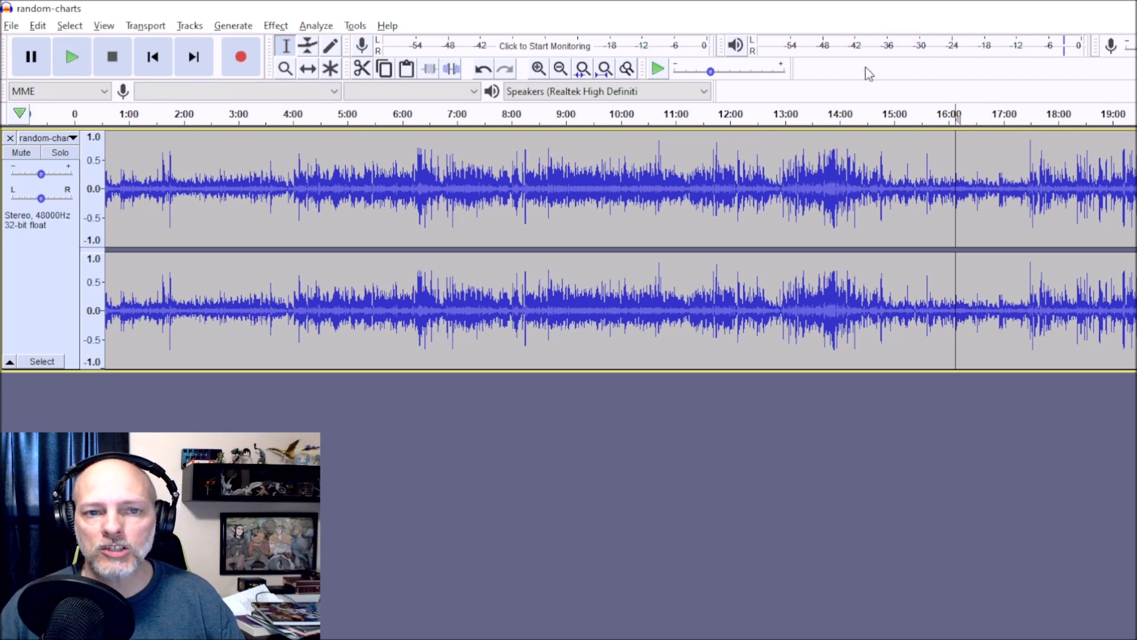
{"action": "left_click", "coordinate": [80, 61]}
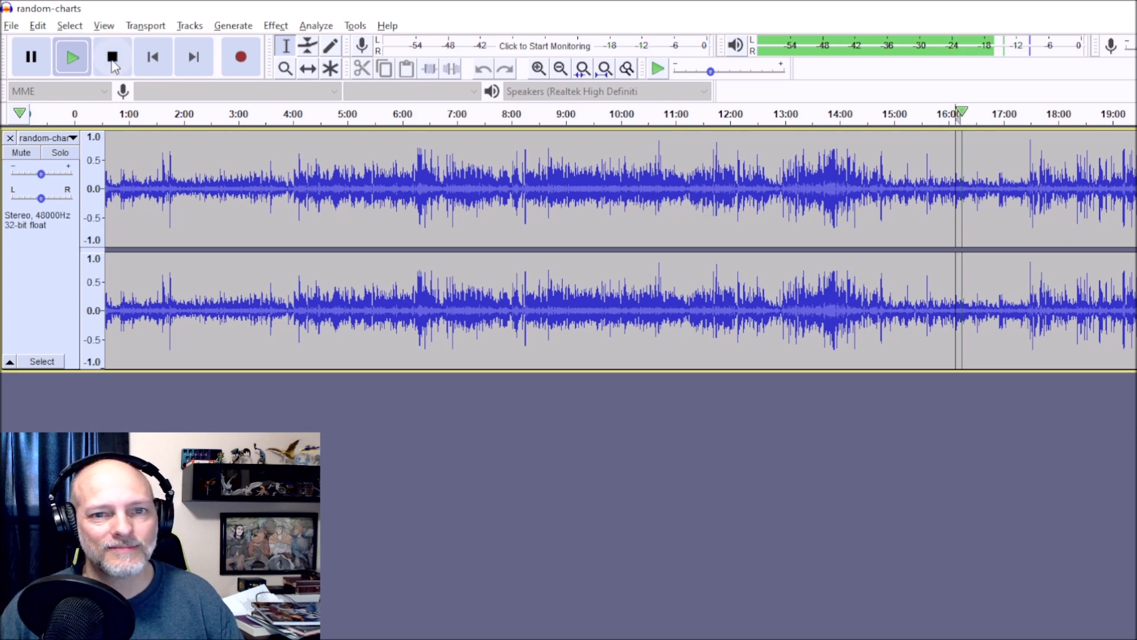
{"action": "left_click", "coordinate": [112, 59]}
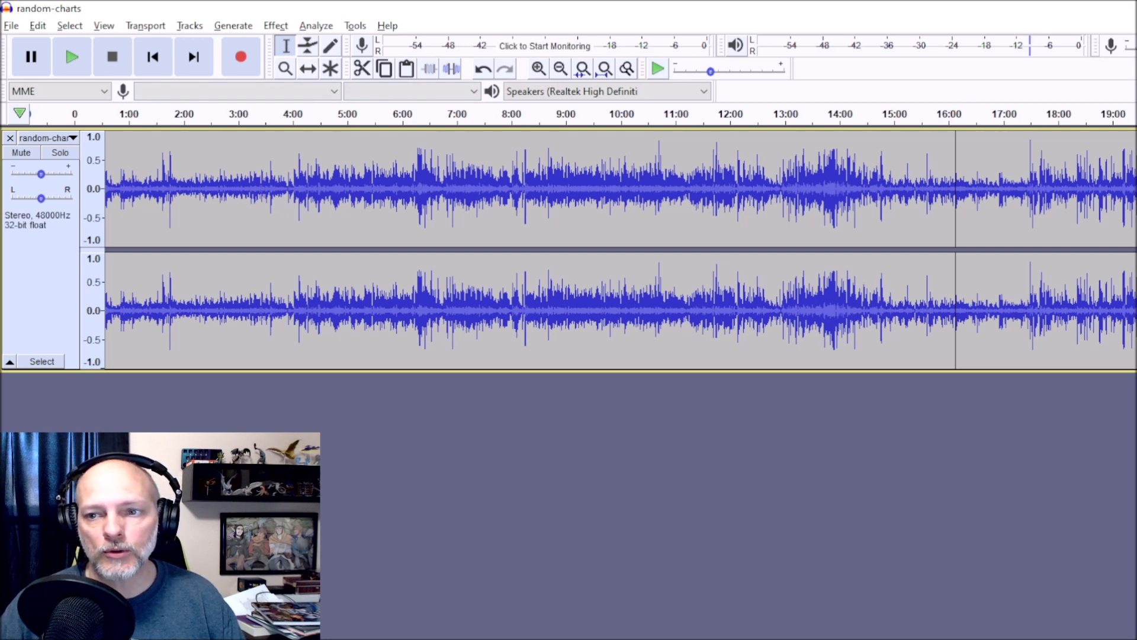
Step: Select the audio back to the track's start and apply the Compressor with a -34 dB threshold and an 8:1 ratio
{"action": "left_click_drag", "start_coordinate": [1047, 172], "coordinate": [40, 172]}
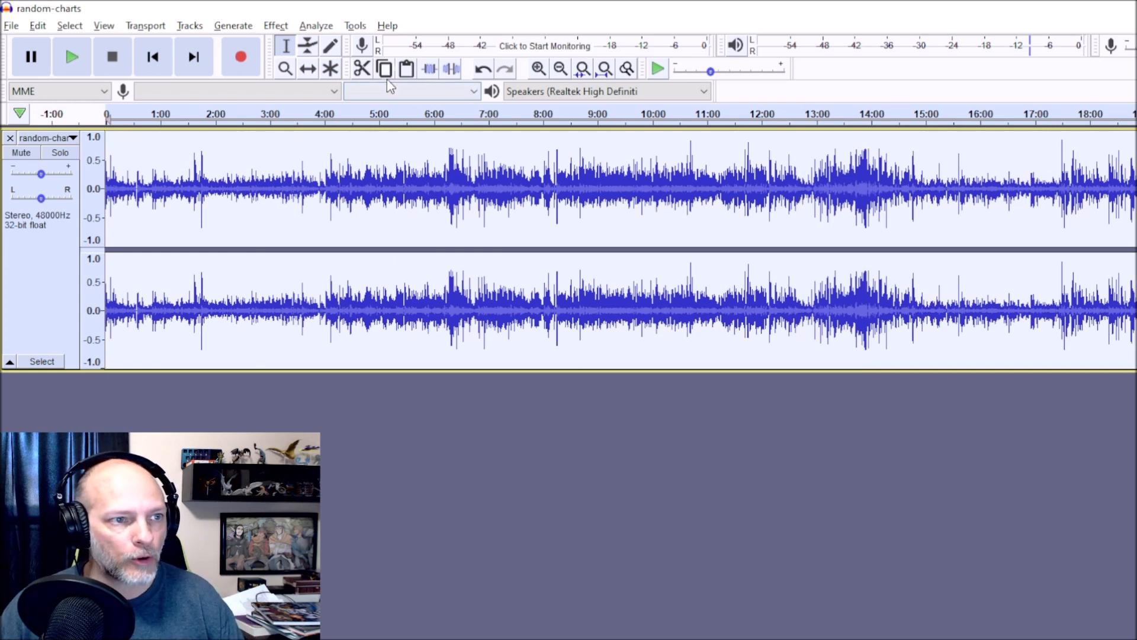
{"action": "left_click", "coordinate": [276, 25]}
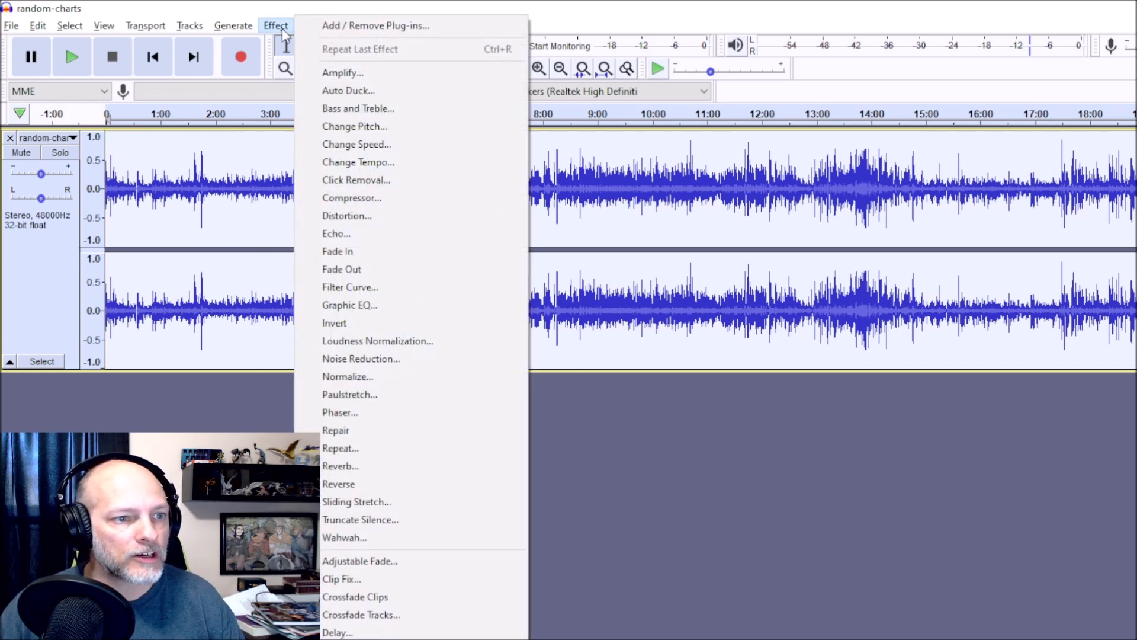
{"action": "left_click", "coordinate": [358, 199]}
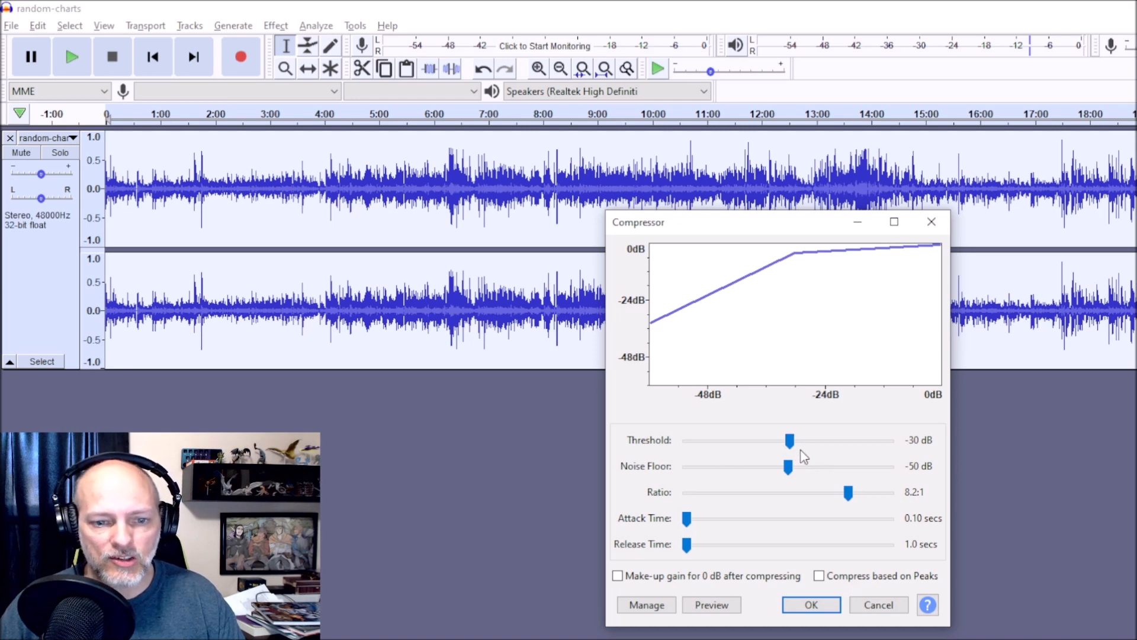
{"action": "left_click_drag", "start_coordinate": [789, 441], "coordinate": [776, 442]}
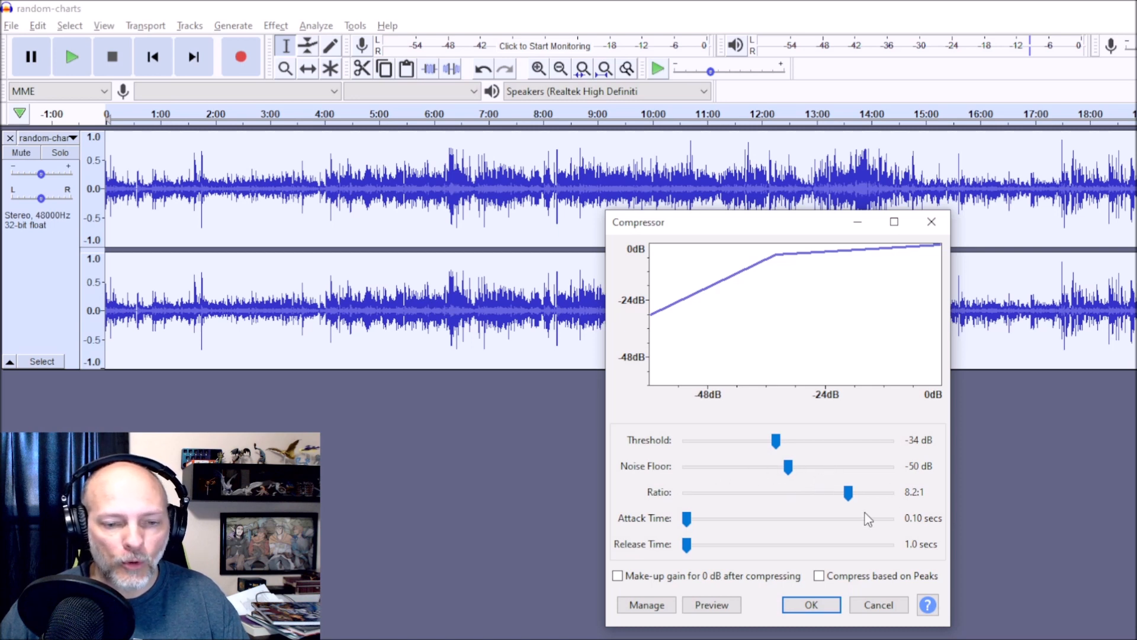
{"action": "left_click_drag", "start_coordinate": [853, 501], "coordinate": [850, 501]}
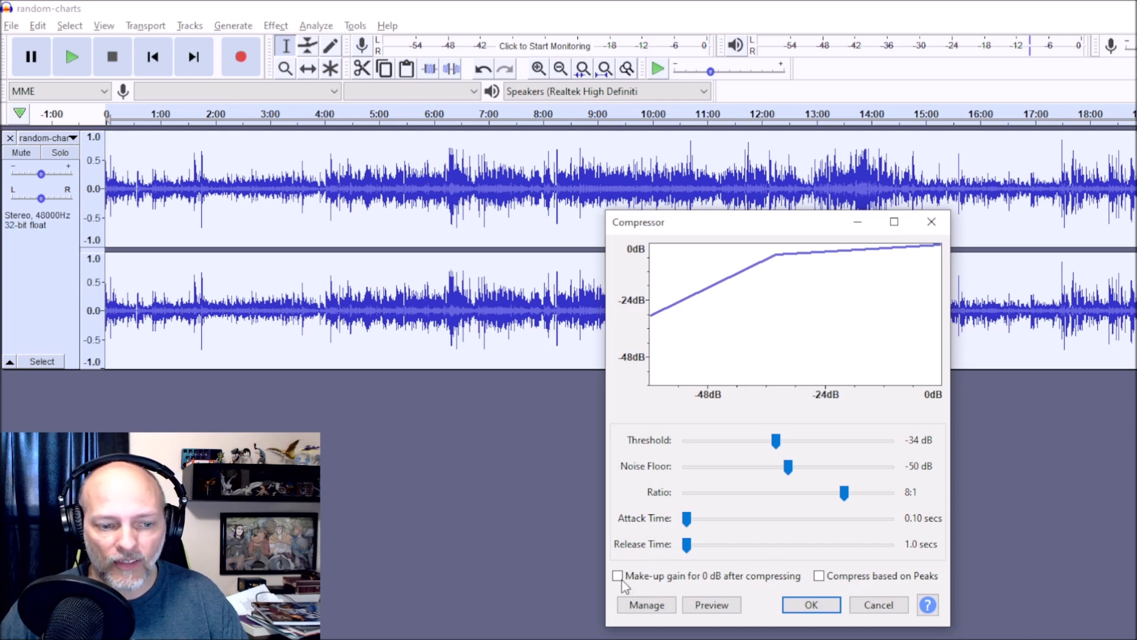
{"action": "left_click", "coordinate": [811, 605]}
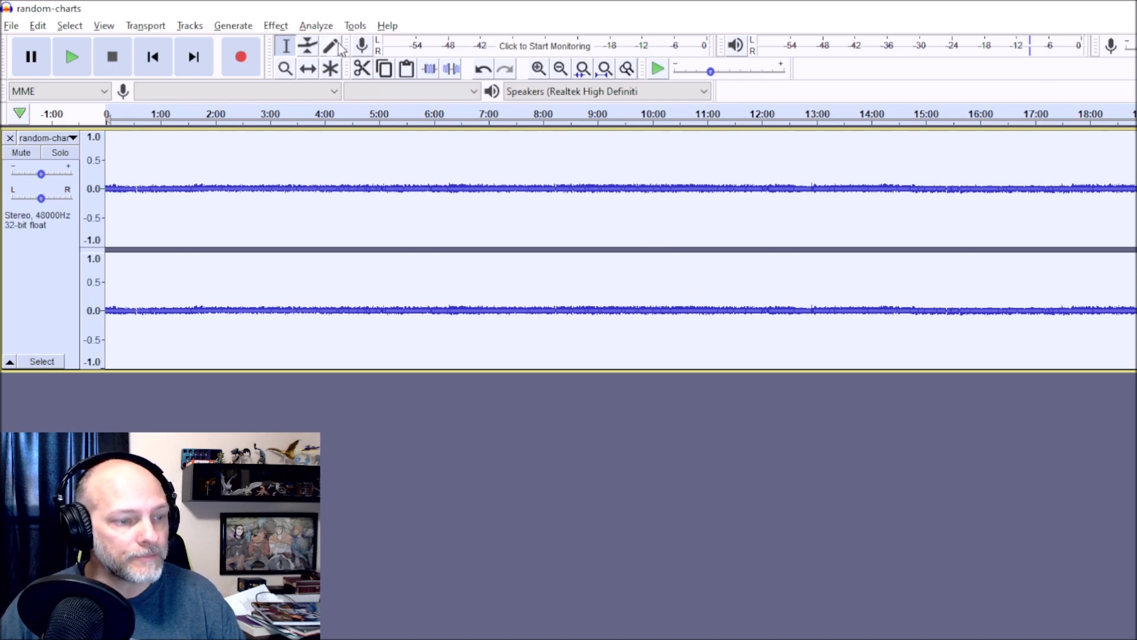
Step: Amplify the compressed selection by 15 dB
{"action": "left_click", "coordinate": [277, 26]}
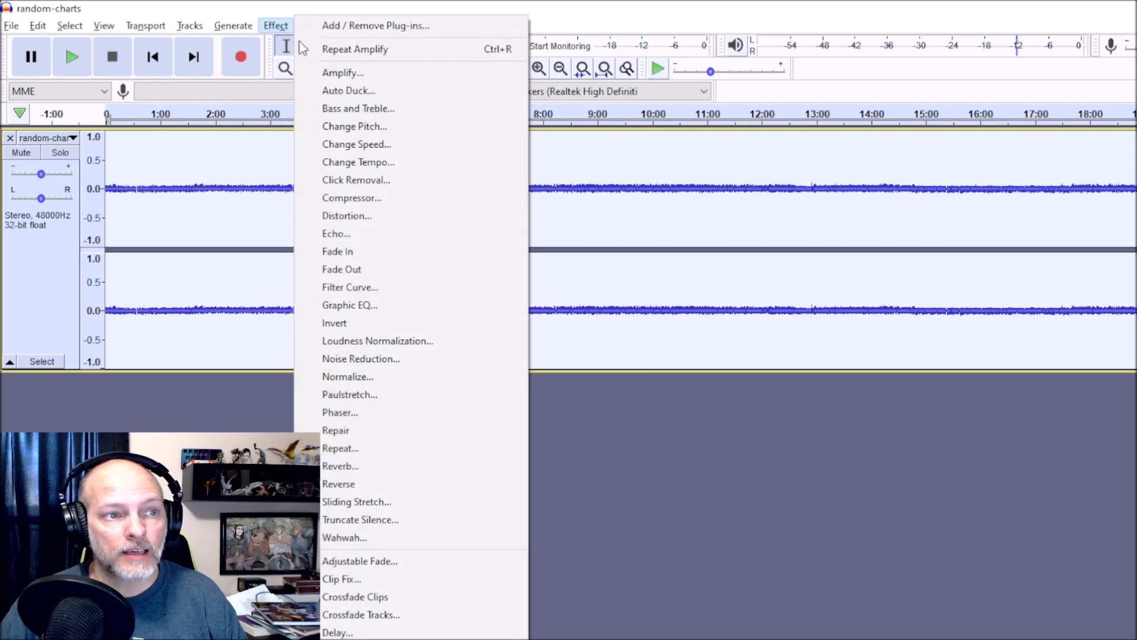
{"action": "left_click", "coordinate": [343, 73]}
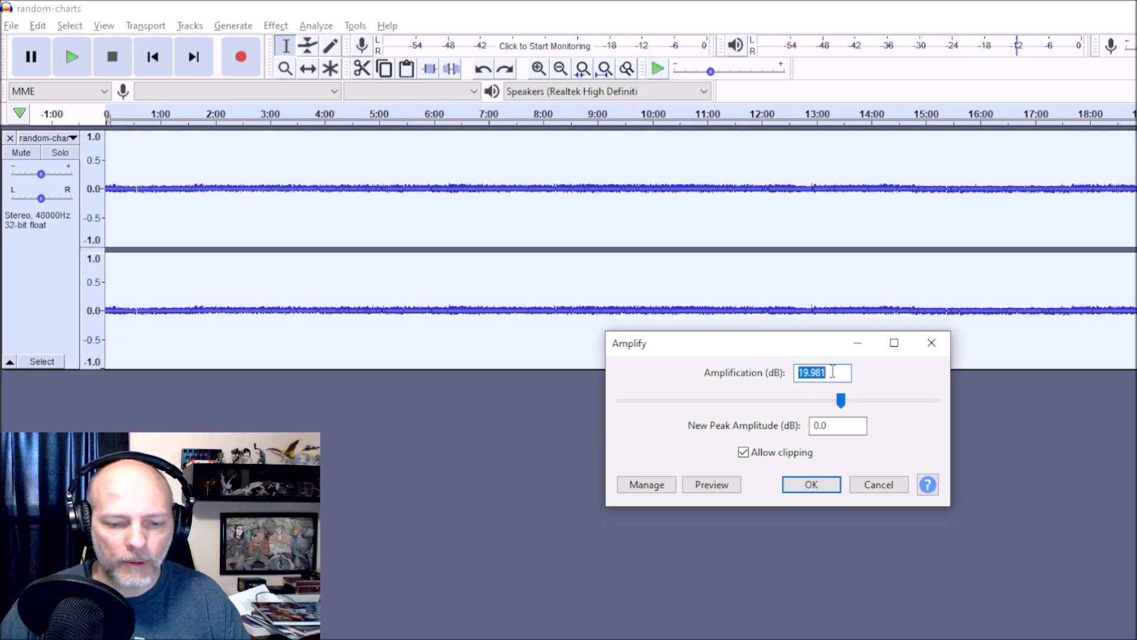
{"action": "type", "text": "15"}
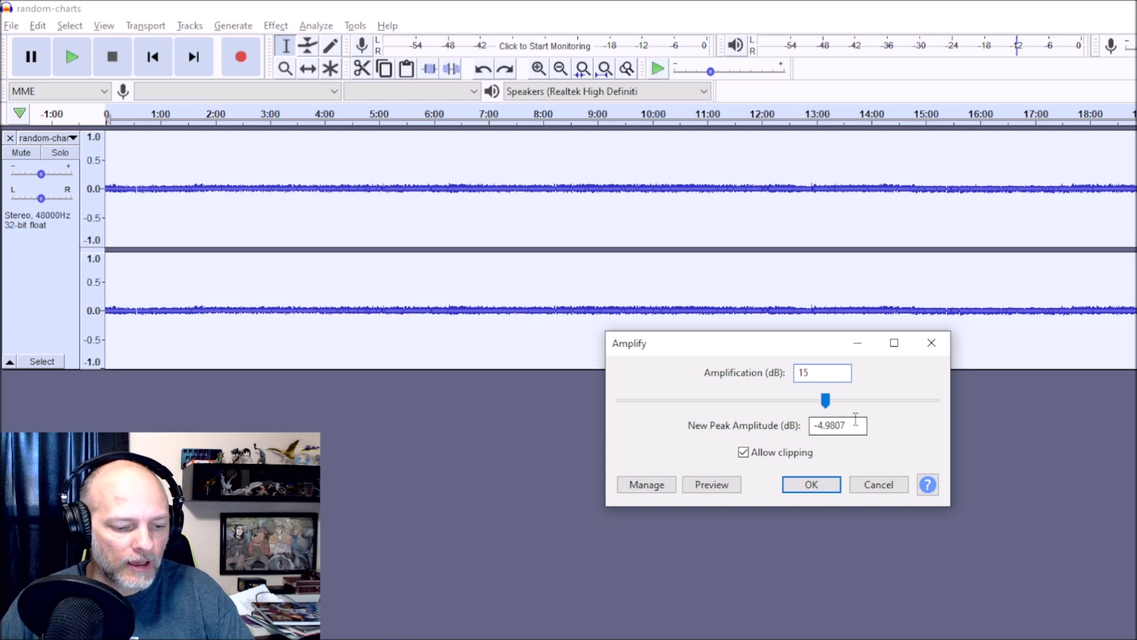
{"action": "left_click", "coordinate": [819, 478]}
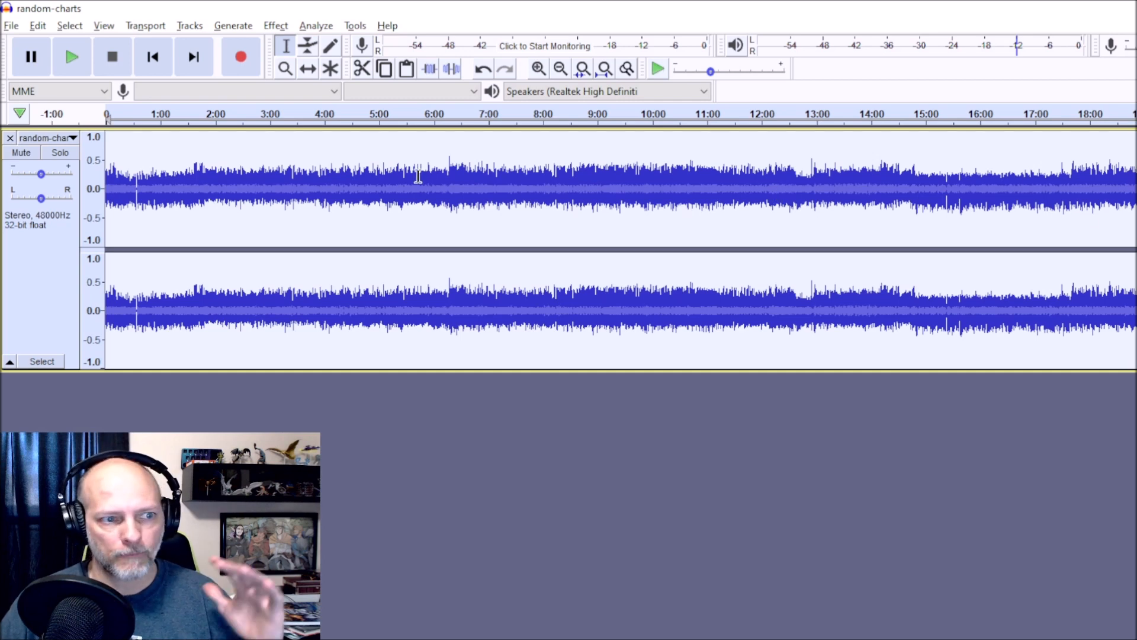
Step: Play the amplified track from about 2:25 to check its playback level, then stop
{"action": "left_click", "coordinate": [152, 167]}
{"action": "left_click", "coordinate": [212, 167]}
{"action": "left_click", "coordinate": [169, 118]}
{"action": "left_click", "coordinate": [239, 167]}
{"action": "left_click", "coordinate": [76, 62]}
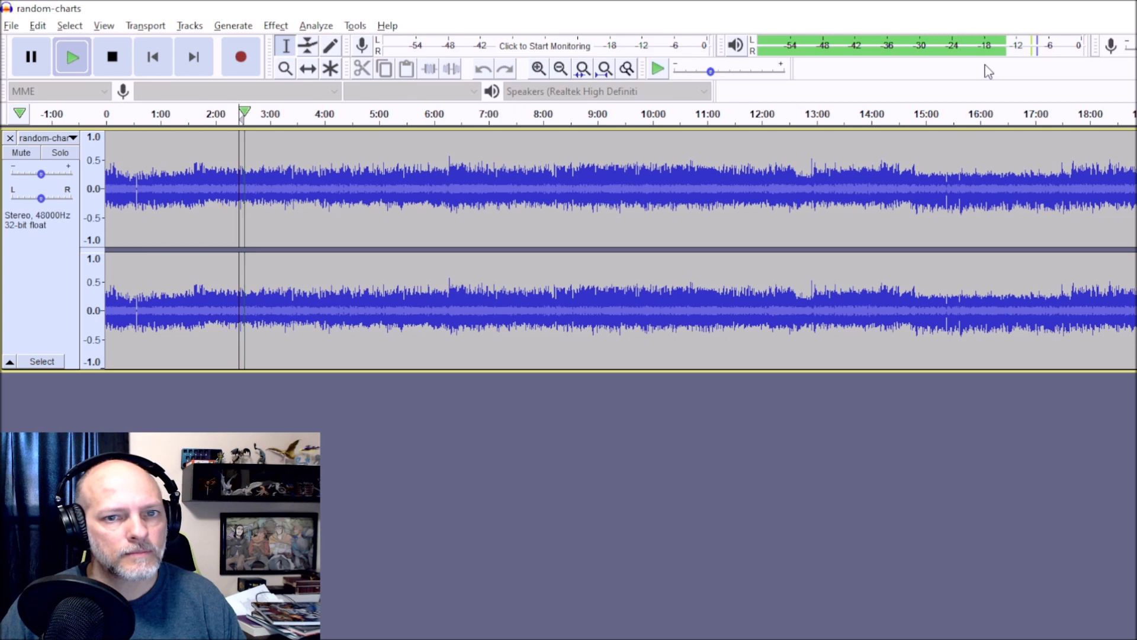
{"action": "left_click", "coordinate": [112, 57]}
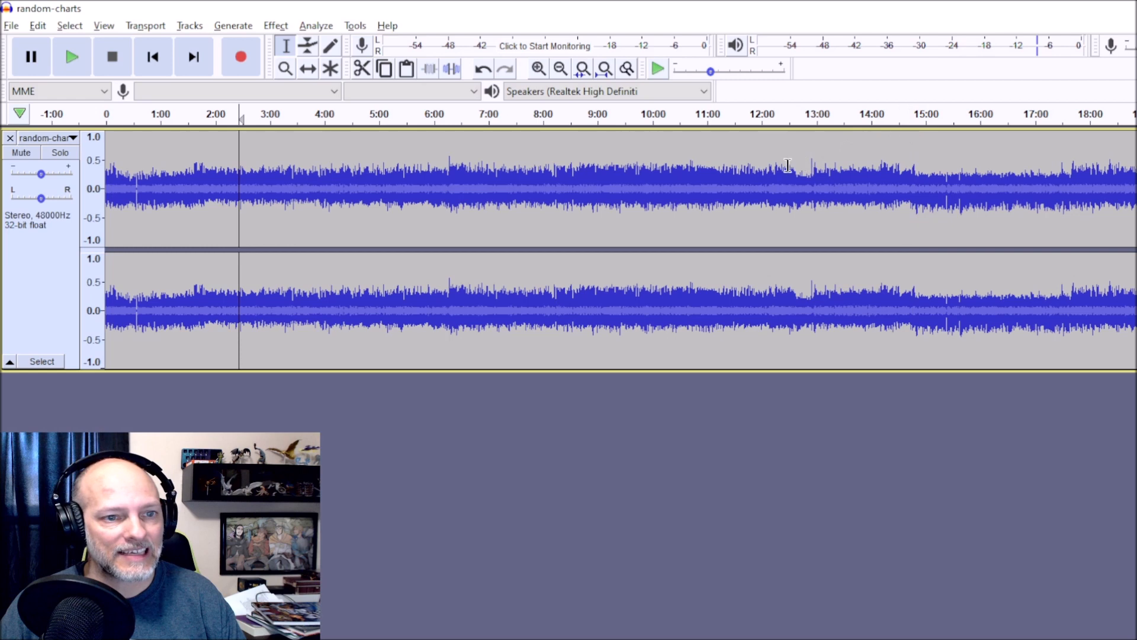
Step: Play the amplified track from about 6:15 to check its playback level, then stop
{"action": "left_click", "coordinate": [445, 158]}
{"action": "left_click", "coordinate": [450, 164]}
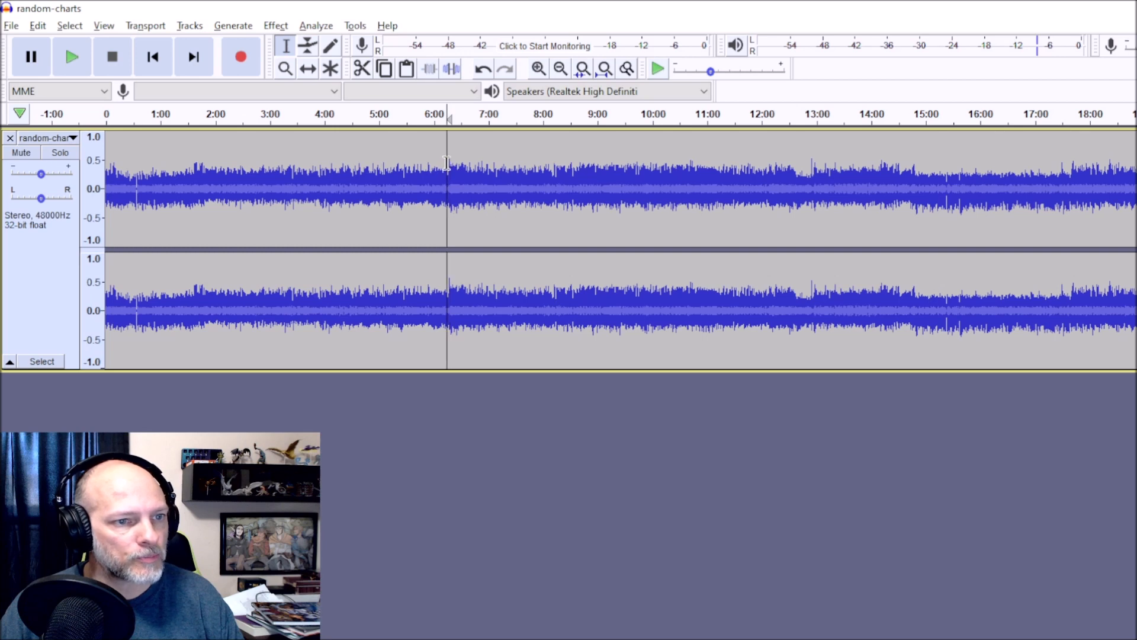
{"action": "key", "text": "space"}
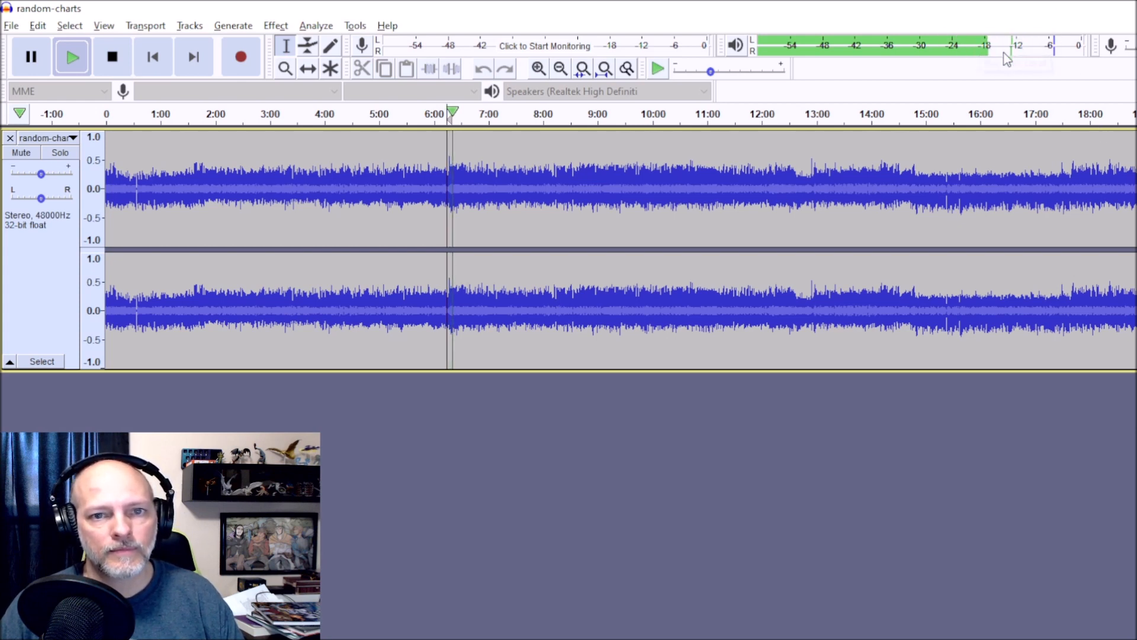
{"action": "left_click", "coordinate": [112, 57]}
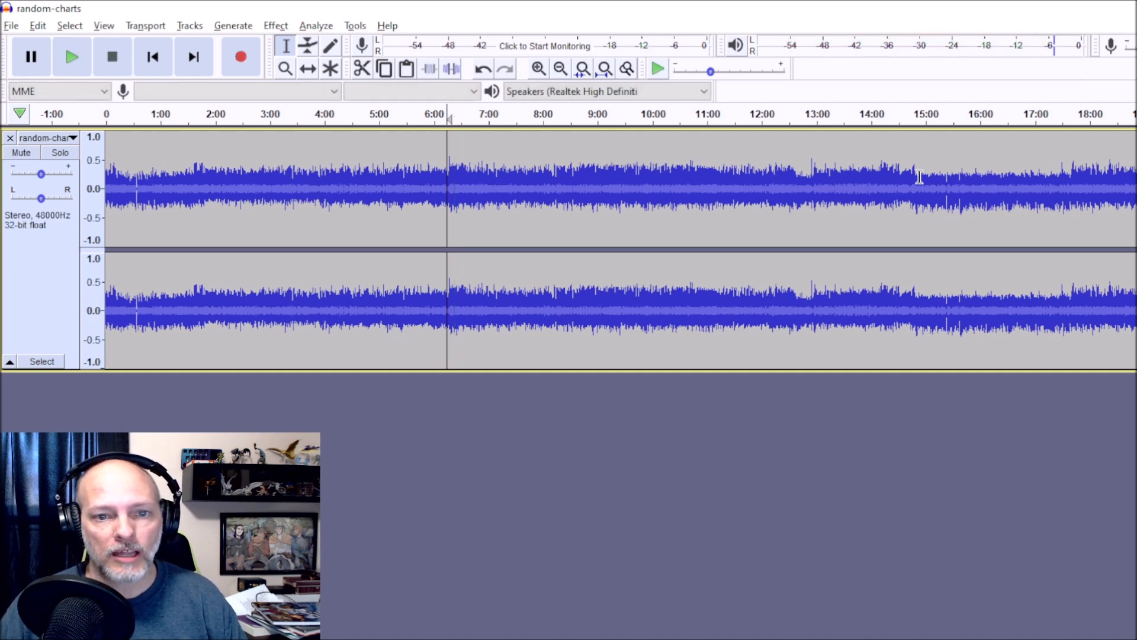
Step: Play the formerly quieter section from about 16:25 to check its playback level, then stop
{"action": "left_click", "coordinate": [1001, 176]}
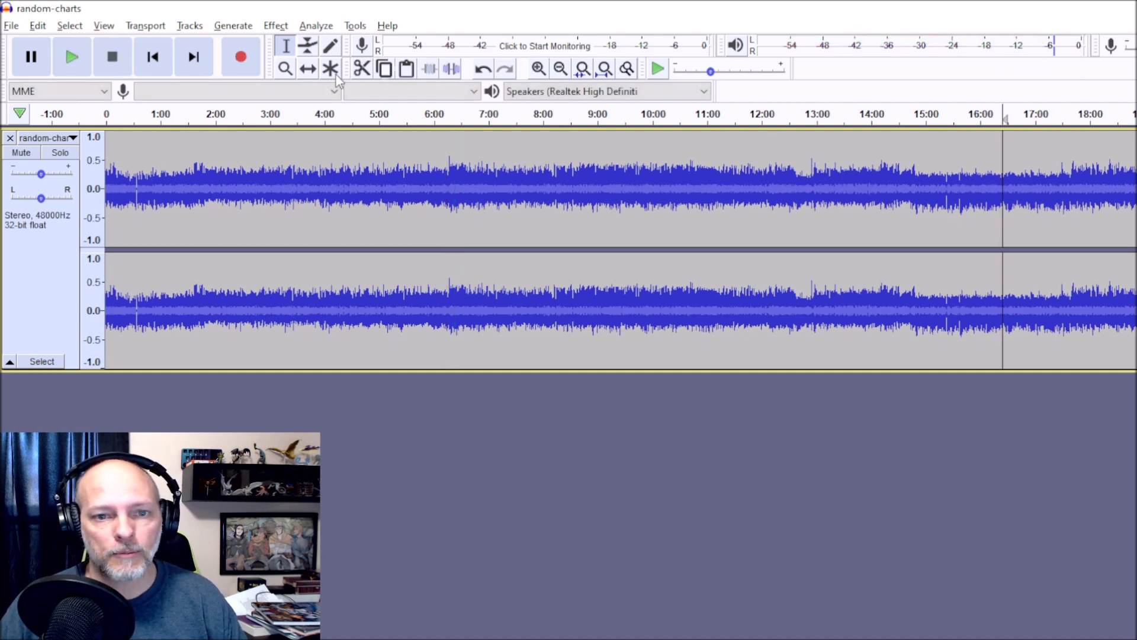
{"action": "left_click", "coordinate": [71, 58]}
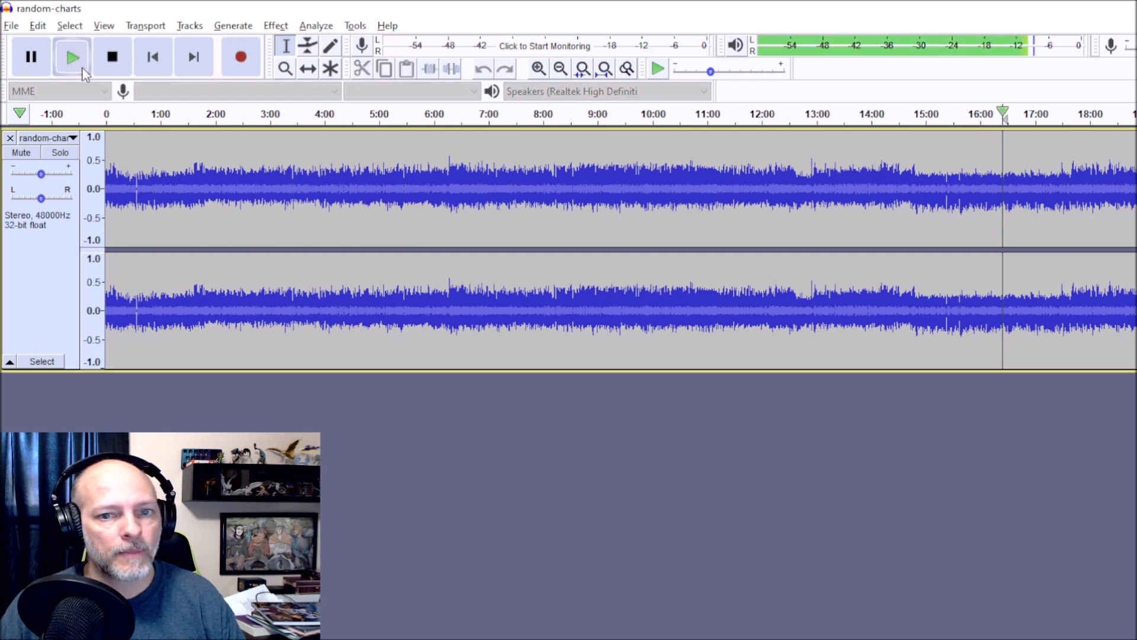
{"action": "left_click", "coordinate": [113, 56]}
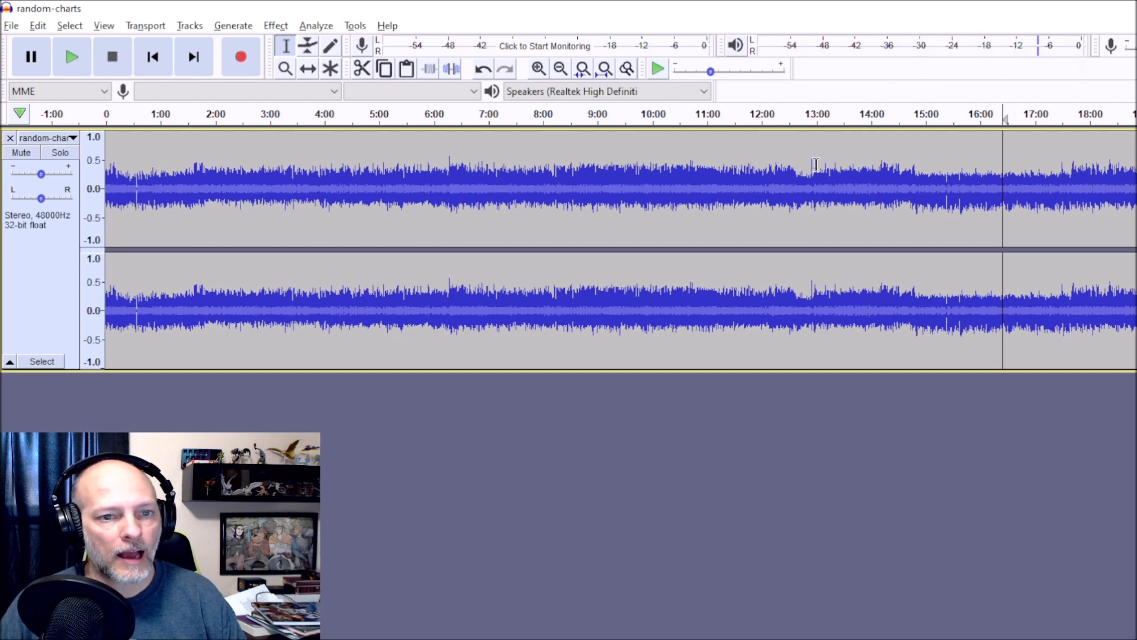
Step: Play the track from about 13:00 to check its playback level, then stop
{"action": "left_click", "coordinate": [815, 164]}
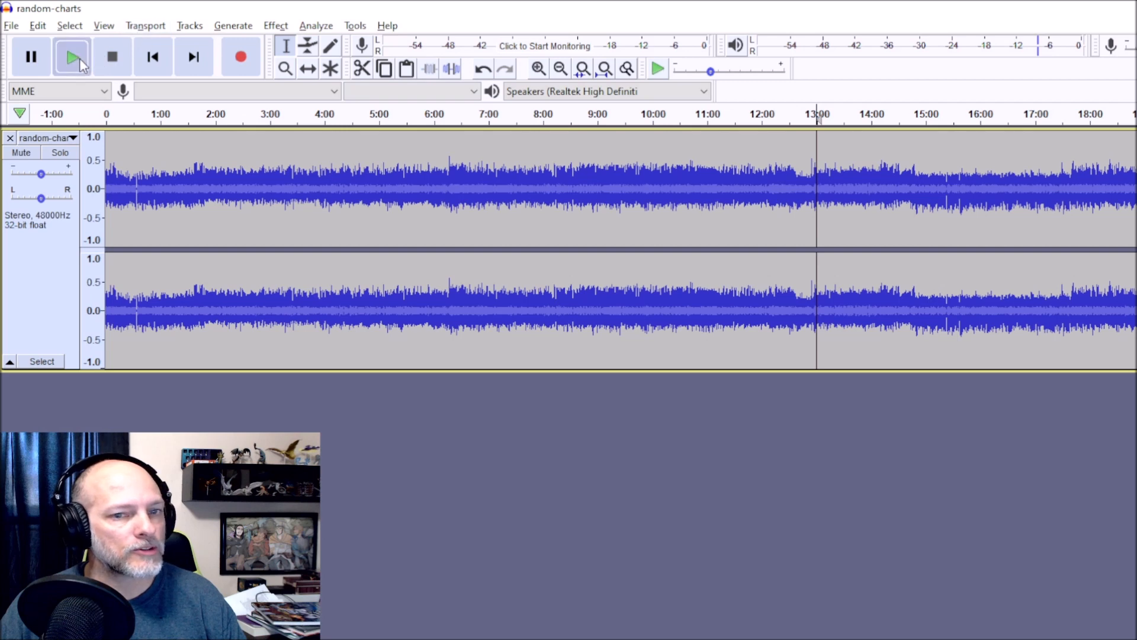
{"action": "left_click", "coordinate": [79, 58]}
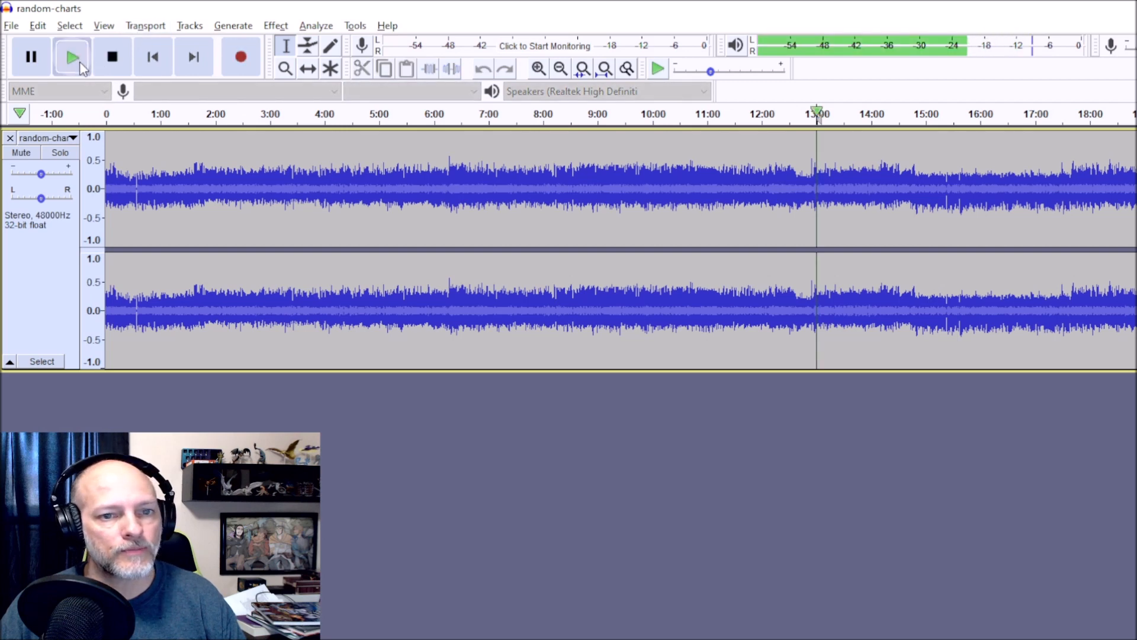
{"action": "left_click", "coordinate": [117, 67]}
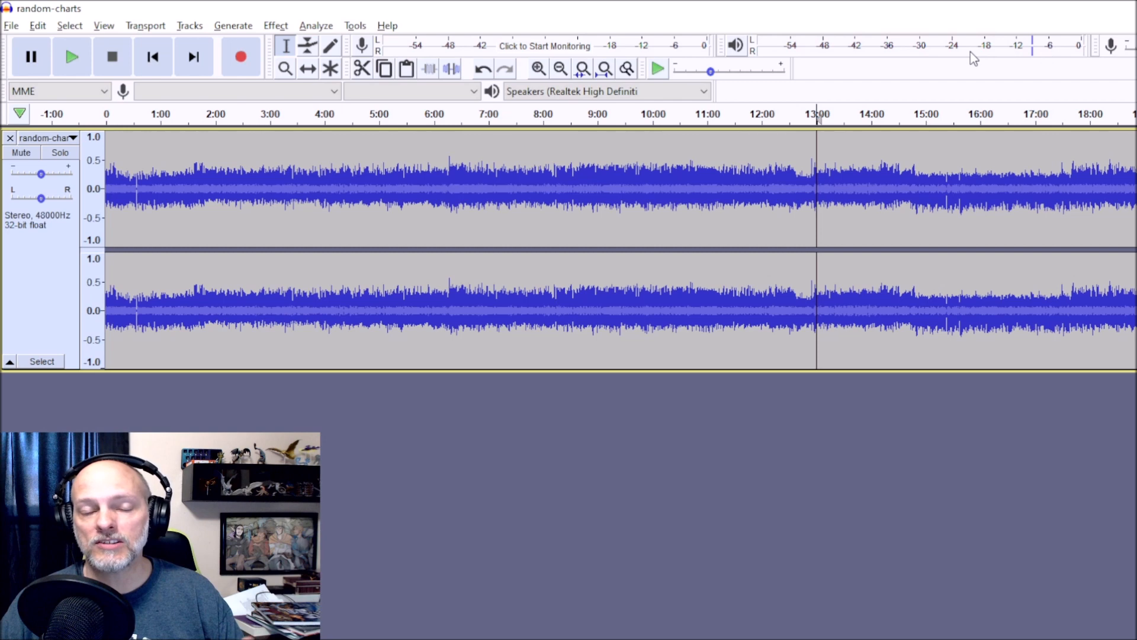
Step: Open the export options for the compressed and amplified audio
{"action": "left_click", "coordinate": [11, 27]}
{"action": "key", "text": "Escape"}
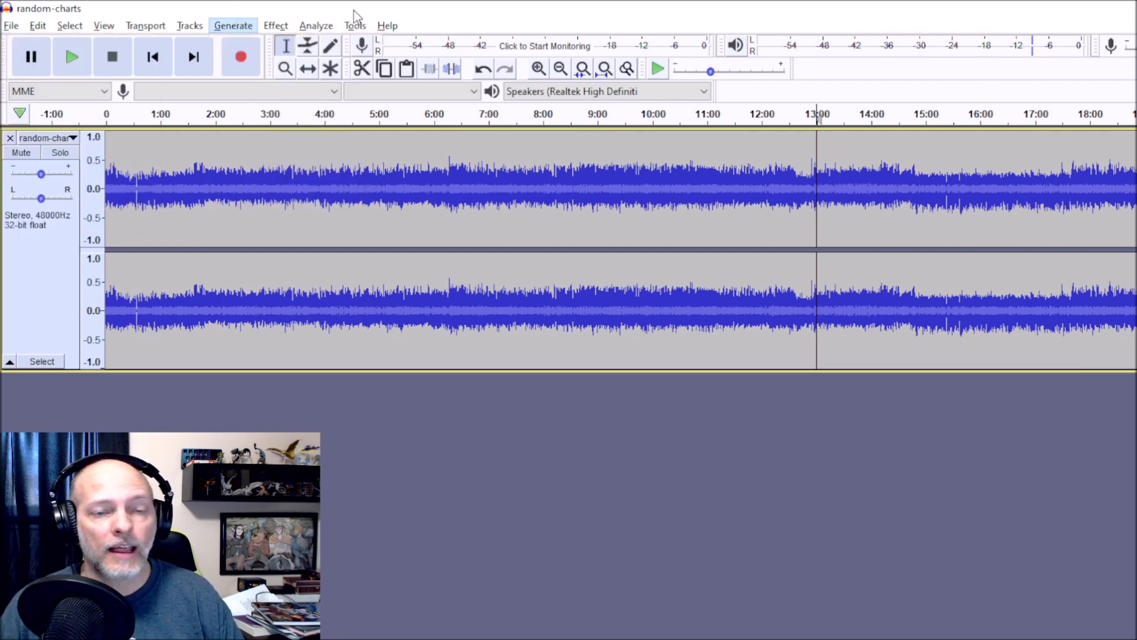
{"action": "key", "text": "Escape"}
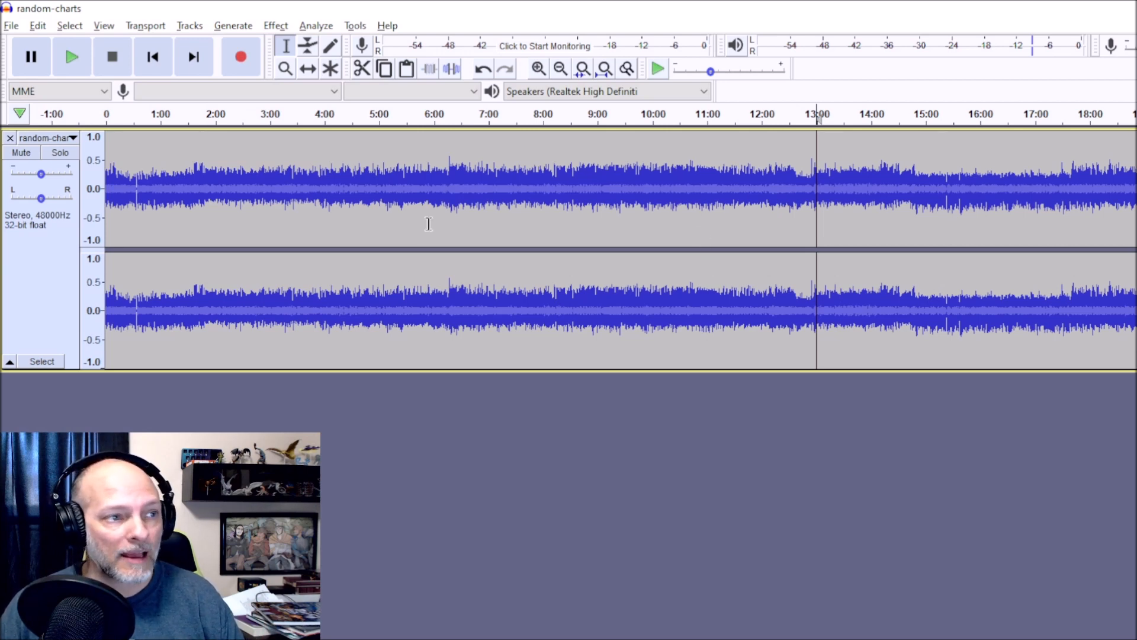
{"action": "left_click", "coordinate": [12, 25]}
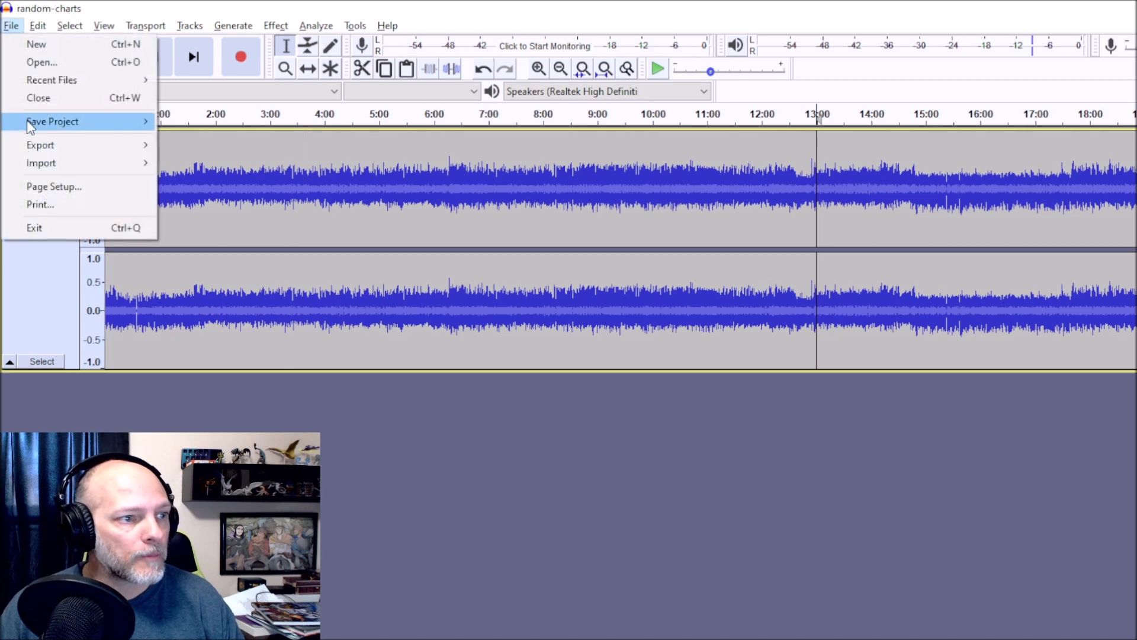
{"action": "mouse_move", "coordinate": [40, 146]}
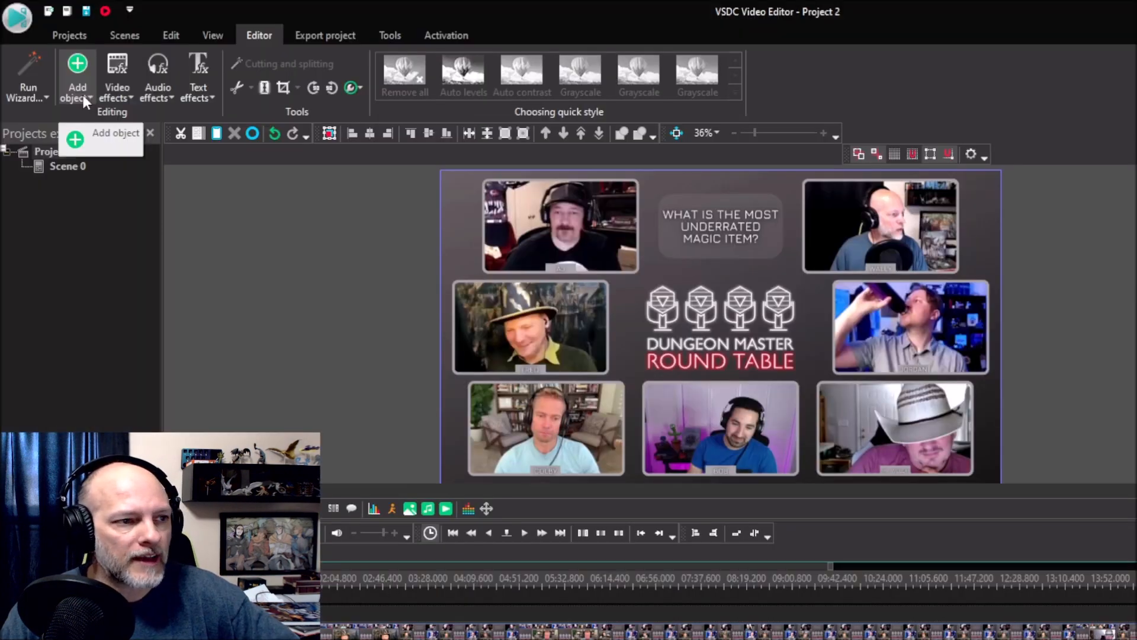
Step: In VSDC Video Editor, add the random-charts audio file to the project timeline as an audio object
{"action": "left_click", "coordinate": [82, 92]}
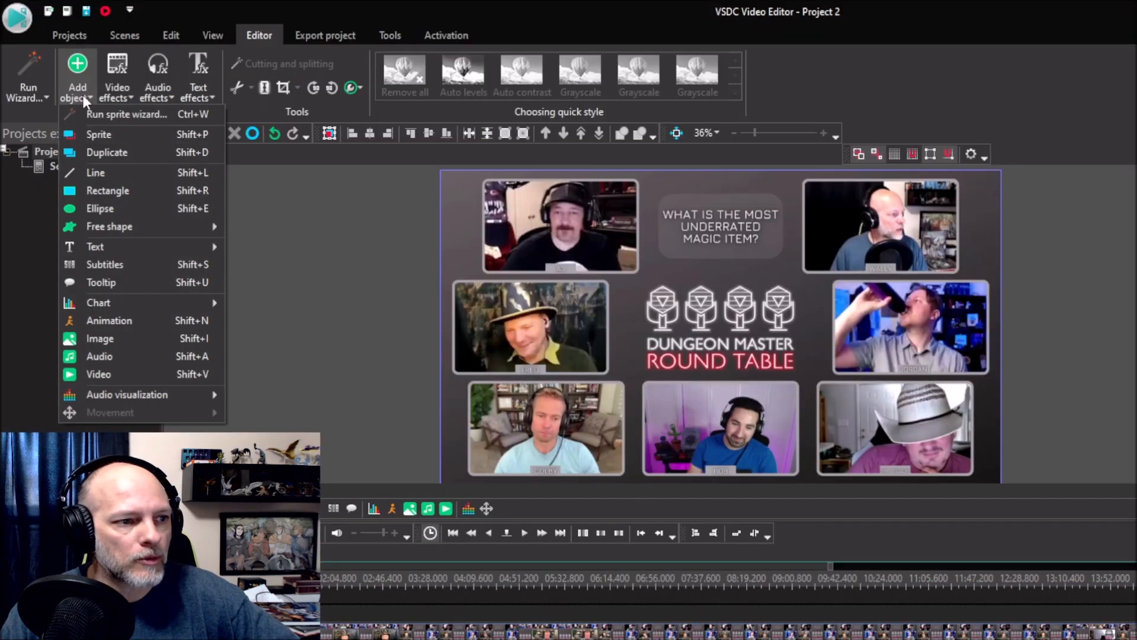
{"action": "left_click", "coordinate": [116, 358]}
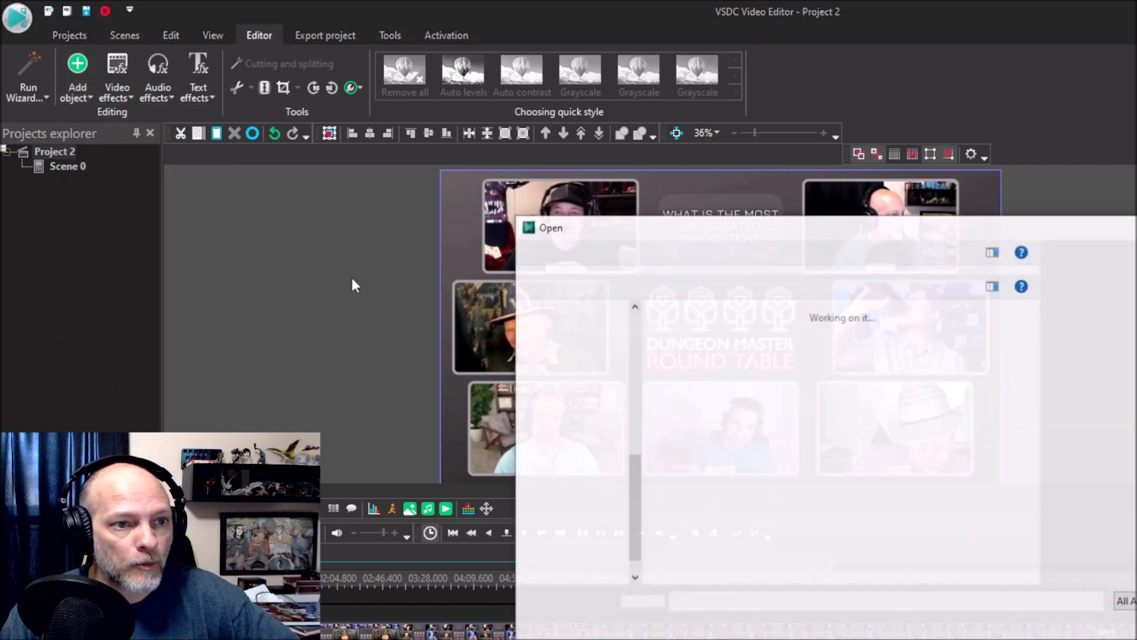
{"action": "double_click", "coordinate": [705, 358]}
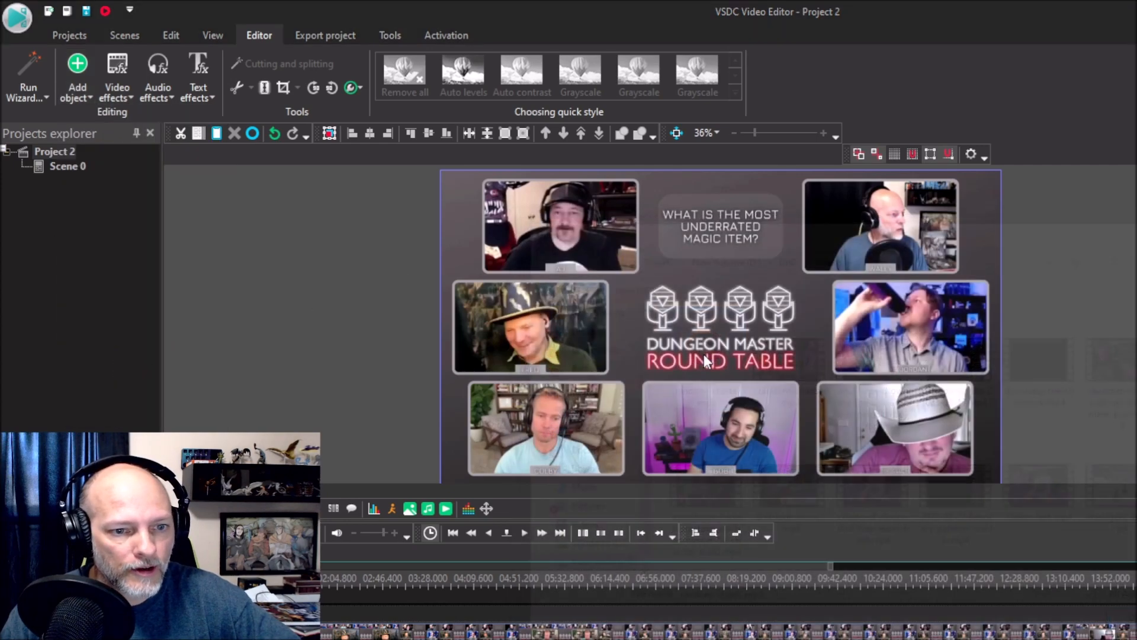
{"action": "left_click", "coordinate": [912, 513]}
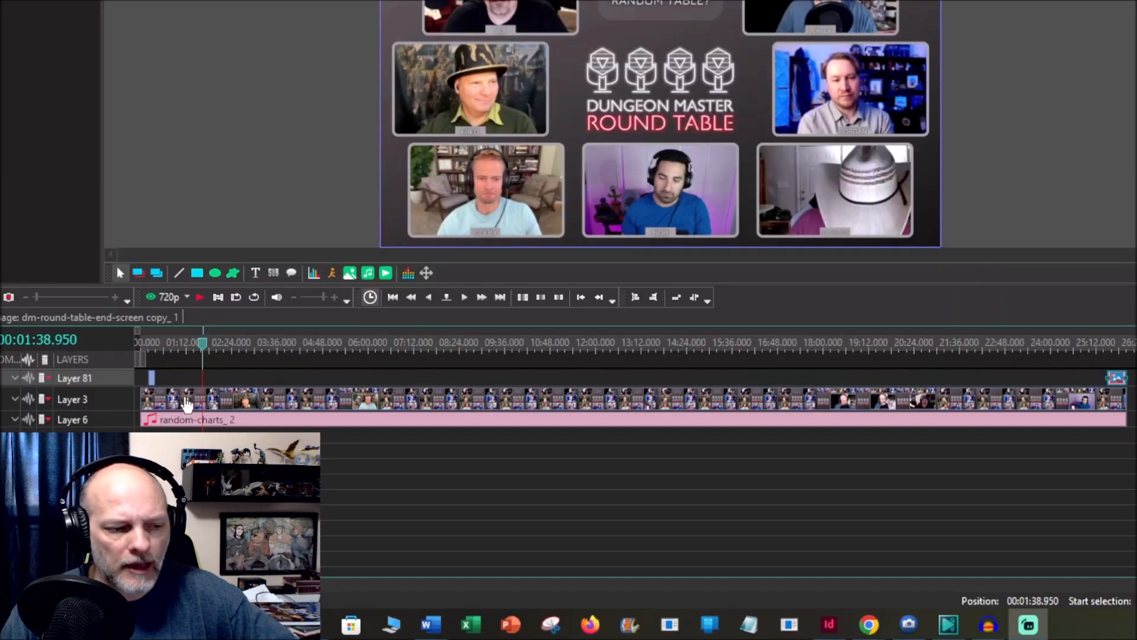
Step: Select the video clip and the added random-charts audio clip in turn to compare their alignment at both ends of the timeline
{"action": "left_click", "coordinate": [258, 409]}
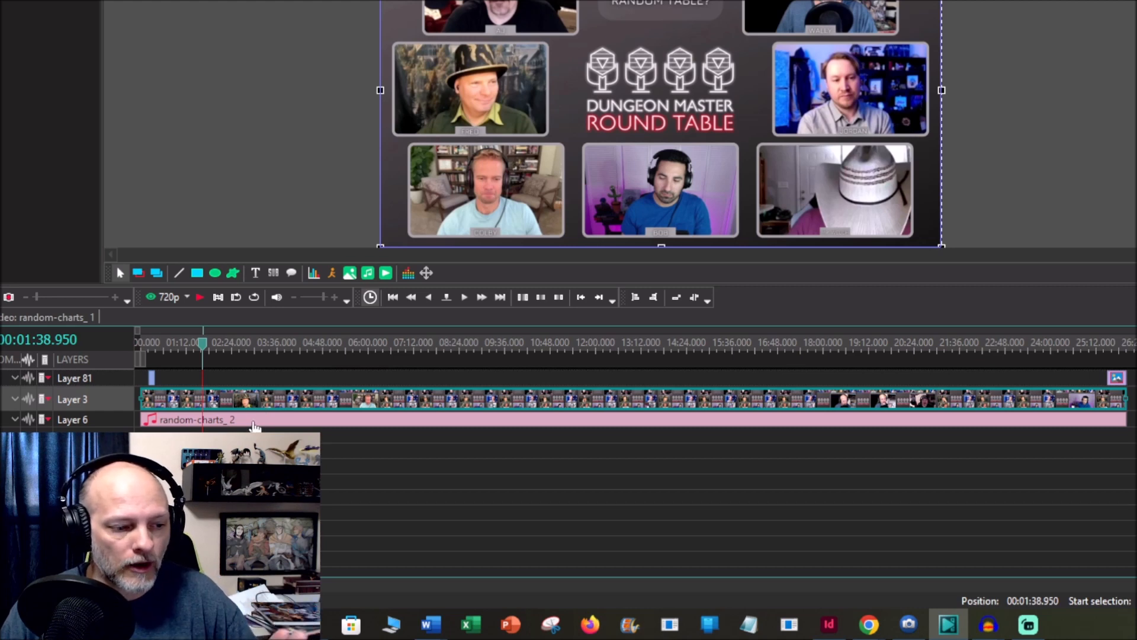
{"action": "left_click", "coordinate": [256, 422]}
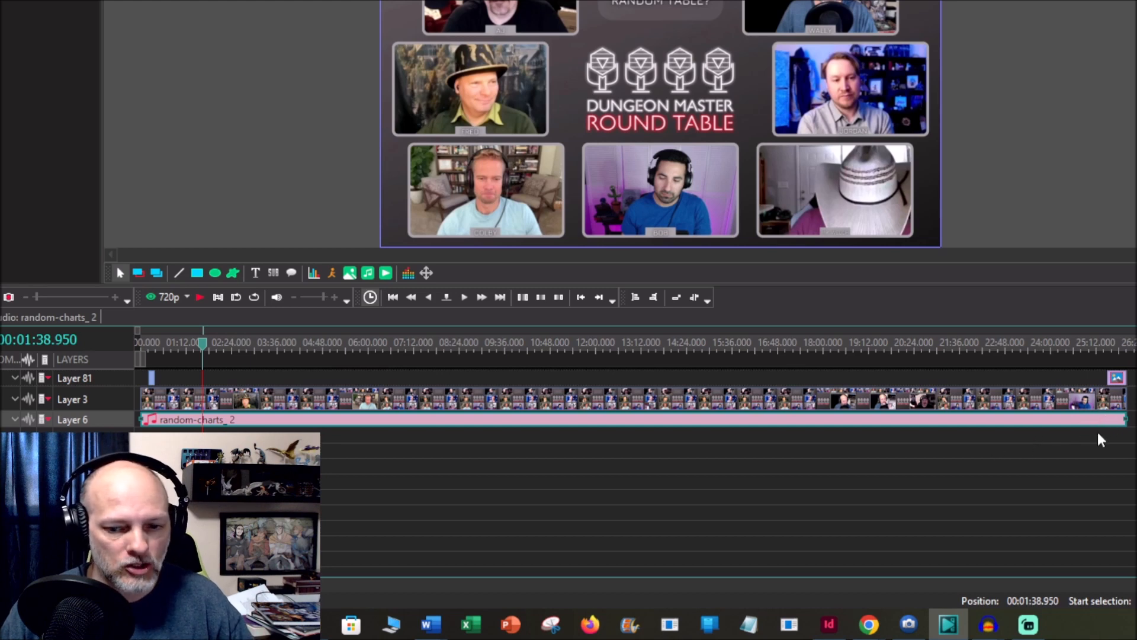
{"action": "left_click", "coordinate": [1066, 408]}
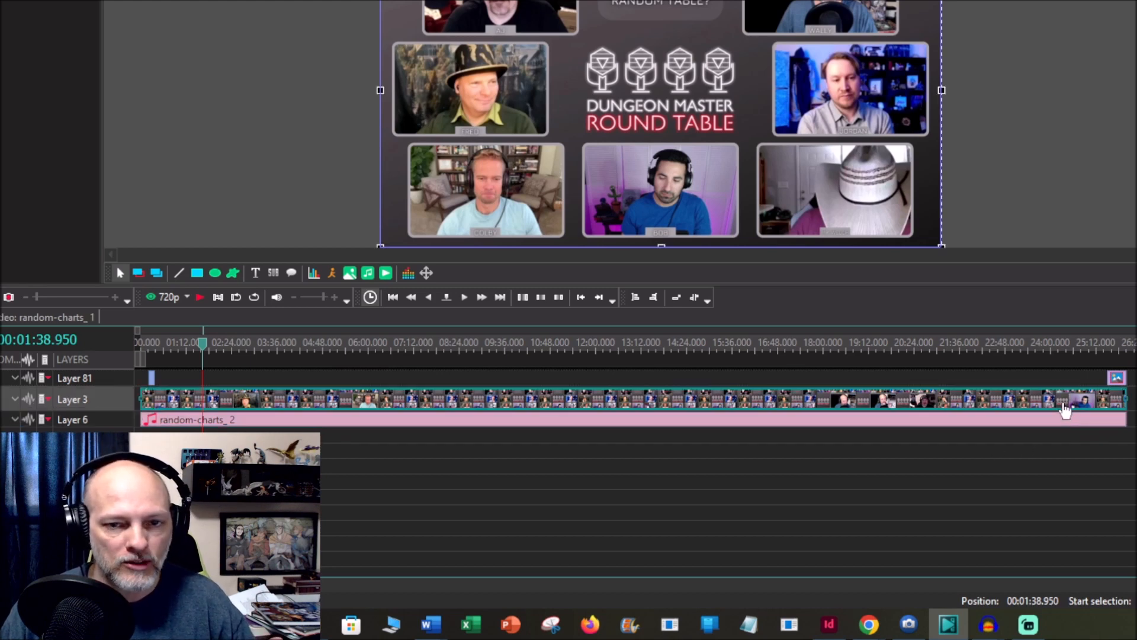
{"action": "left_click", "coordinate": [1059, 428]}
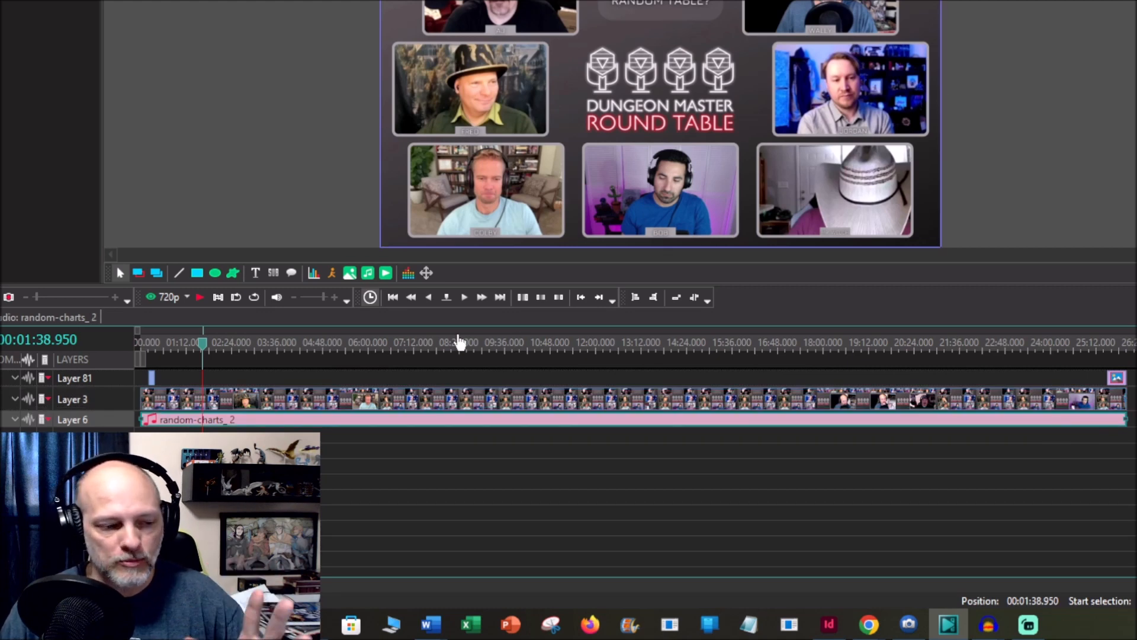
Step: Preview the video with the new audio from about 1:40 through about 2:11, then stop
{"action": "left_click", "coordinate": [231, 354]}
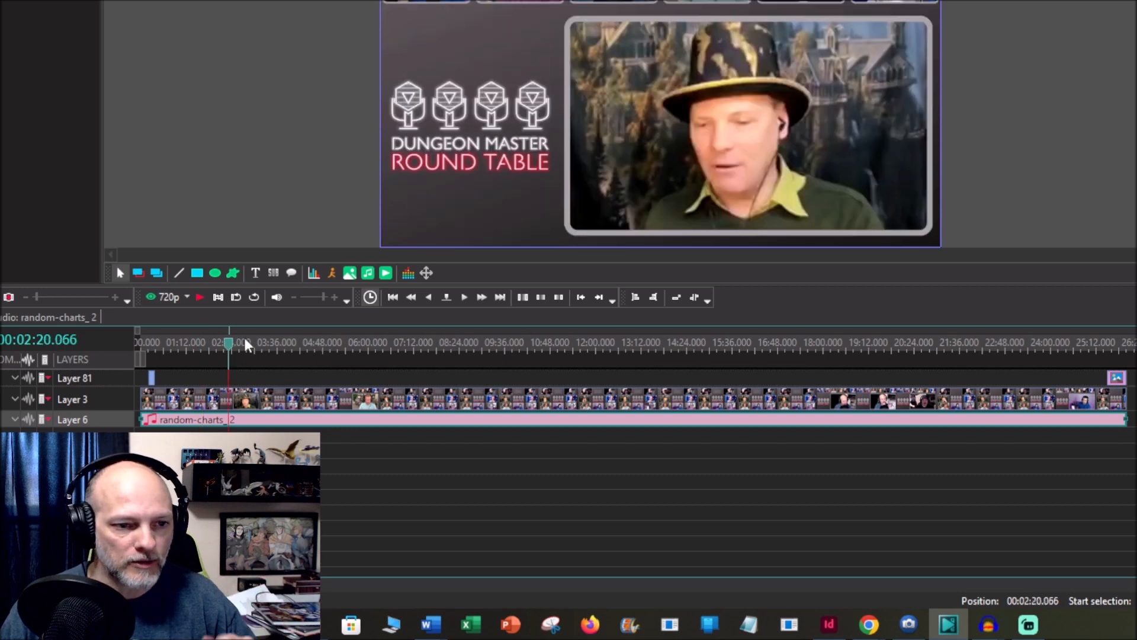
{"action": "left_click", "coordinate": [203, 343]}
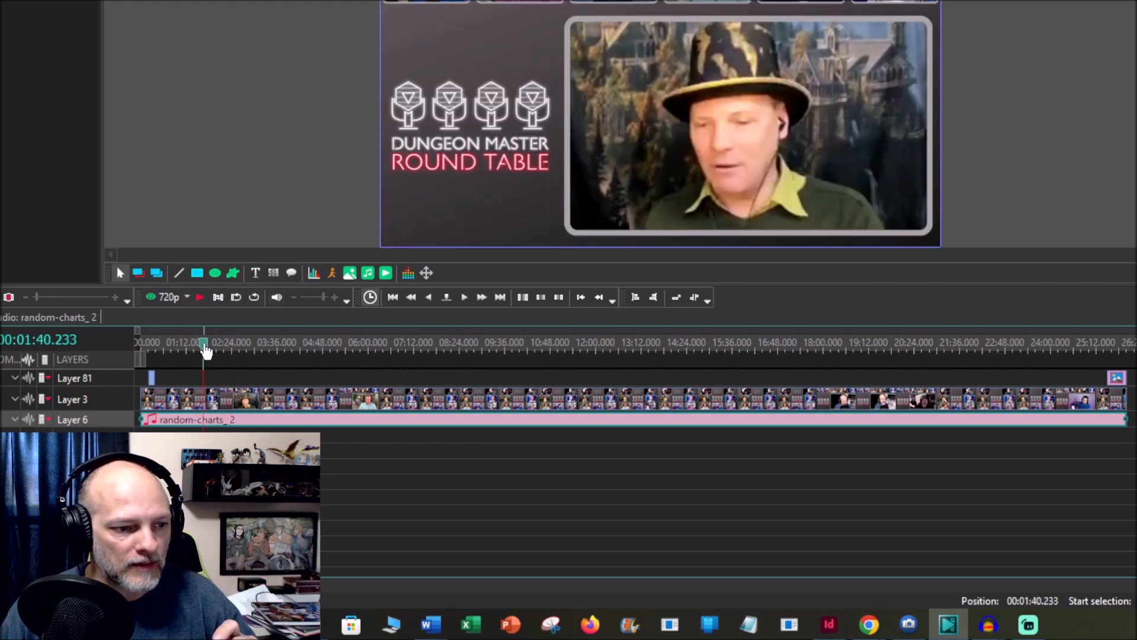
{"action": "left_click", "coordinate": [199, 298]}
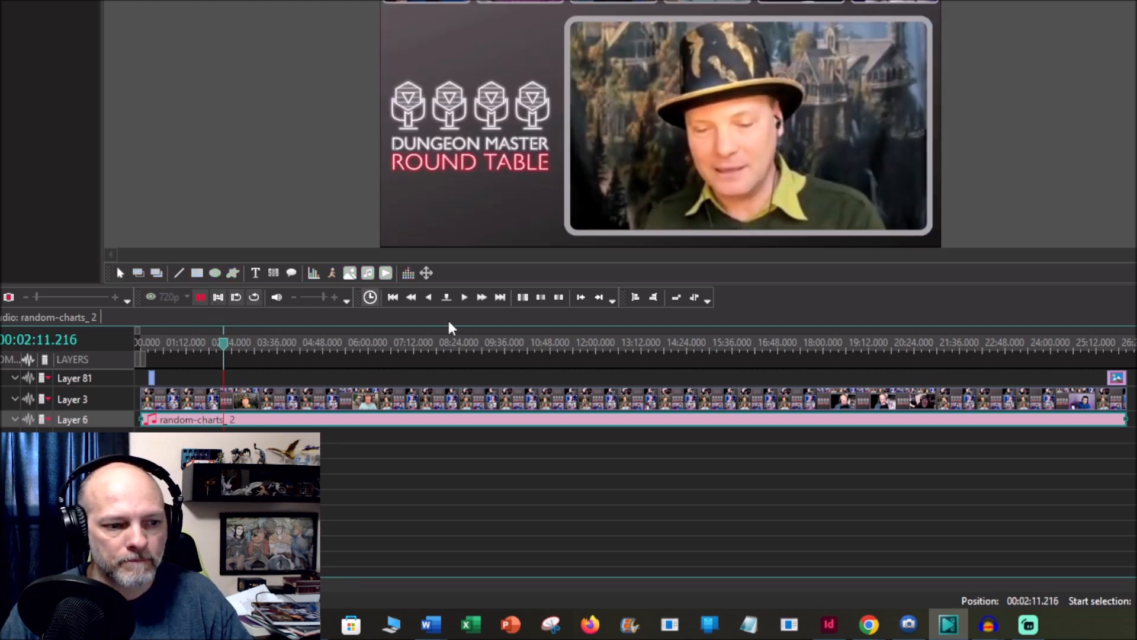
{"action": "left_click", "coordinate": [203, 299]}
Step: Preview the video further along the timeline, including around 17:12 and 19:30, to compare the speakers' audio levels, then stop
{"action": "left_click", "coordinate": [566, 350]}
{"action": "left_click", "coordinate": [639, 349]}
{"action": "left_click", "coordinate": [199, 298]}
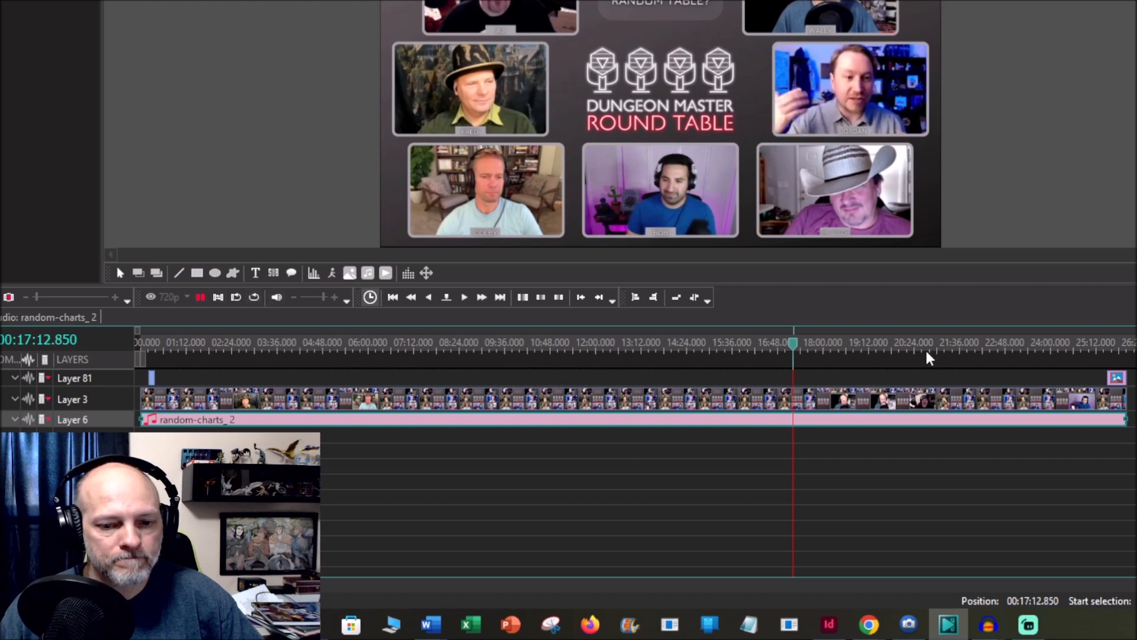
{"action": "left_click", "coordinate": [201, 298]}
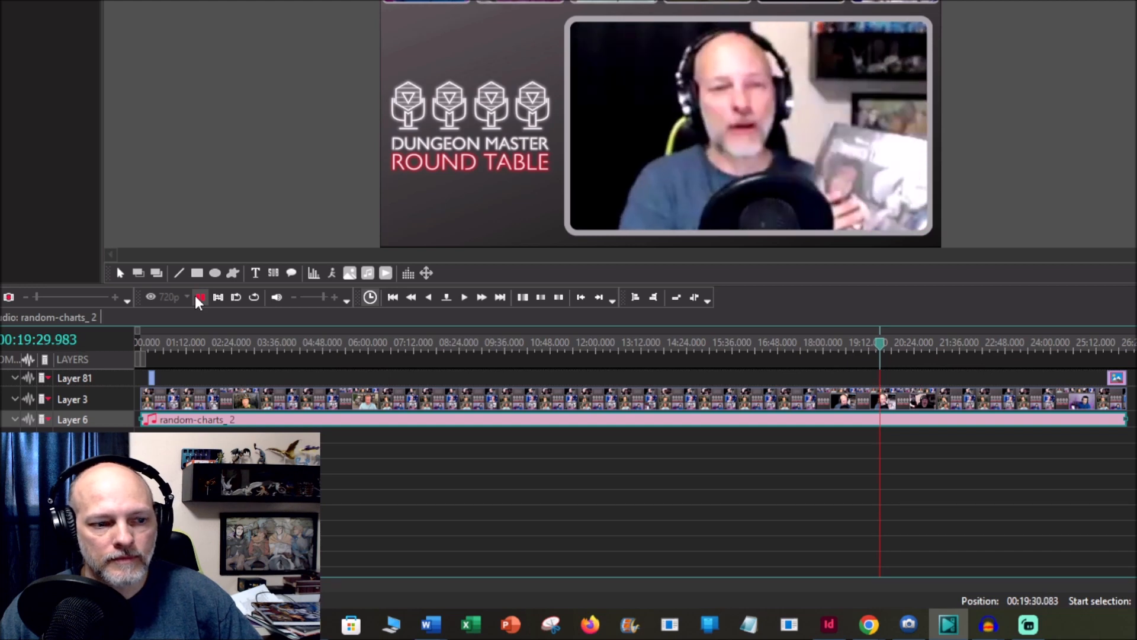
{"action": "left_click", "coordinate": [199, 298]}
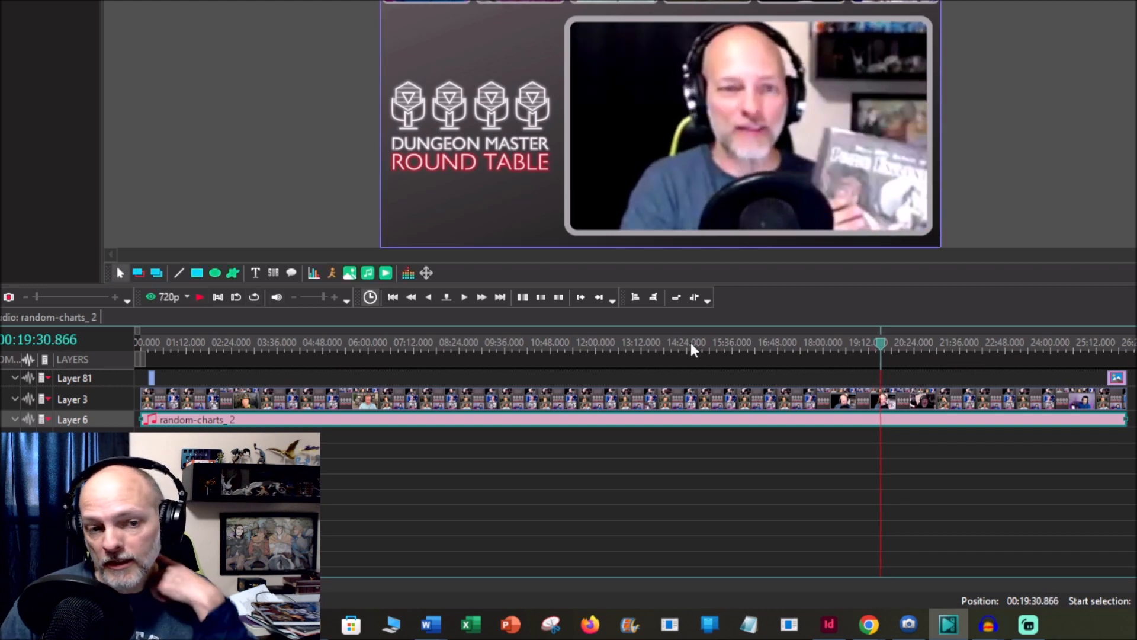